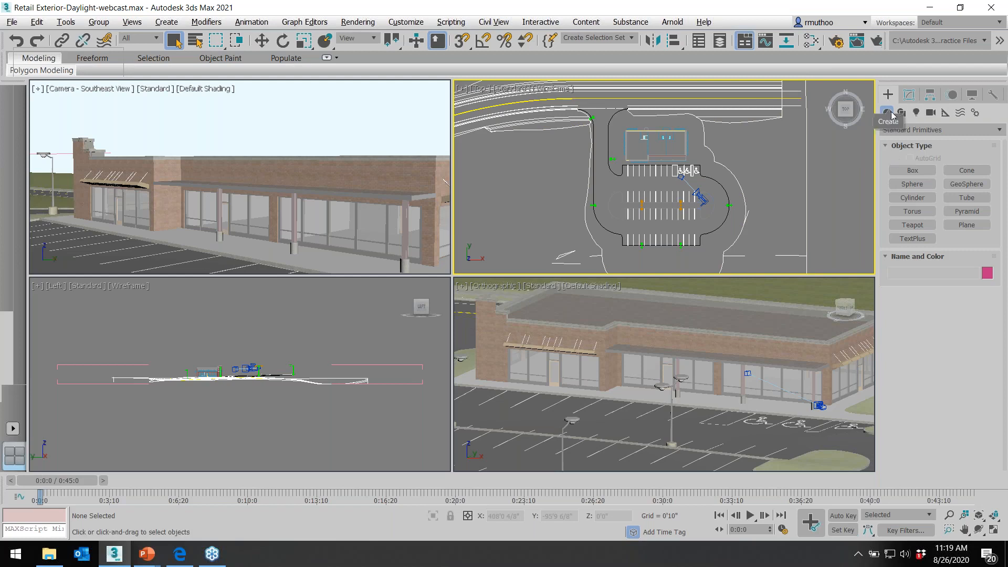
Step: Start a photometric Sun Positioner light and maximize the Top viewport so the whole site is in view
{"action": "left_click", "coordinate": [916, 113]}
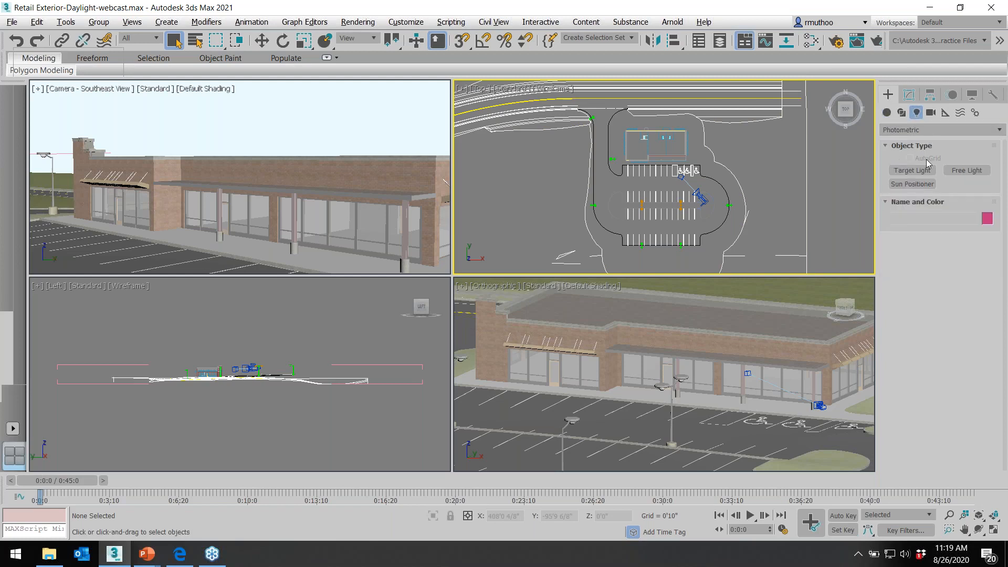
{"action": "left_click", "coordinate": [908, 184]}
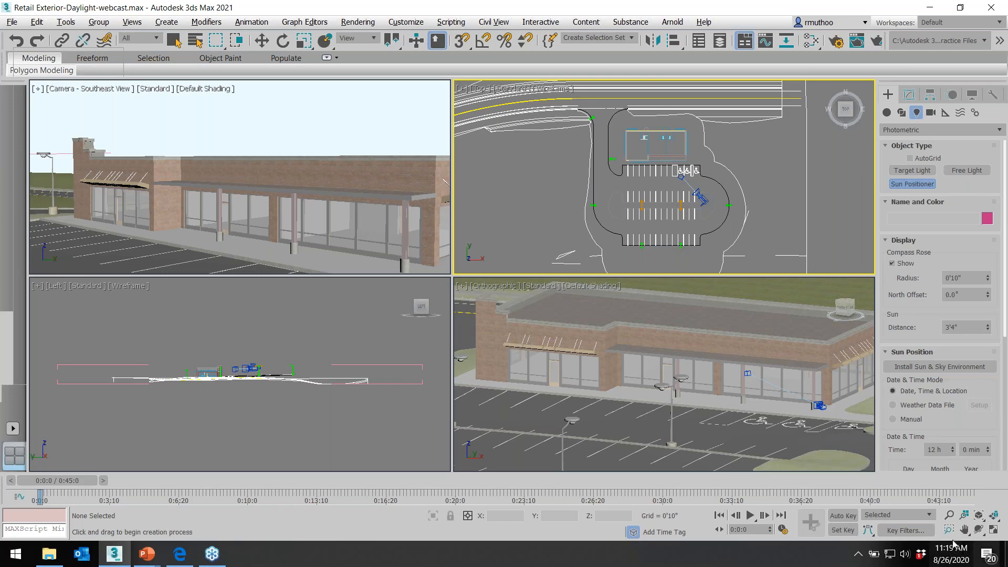
{"action": "left_click", "coordinate": [994, 531]}
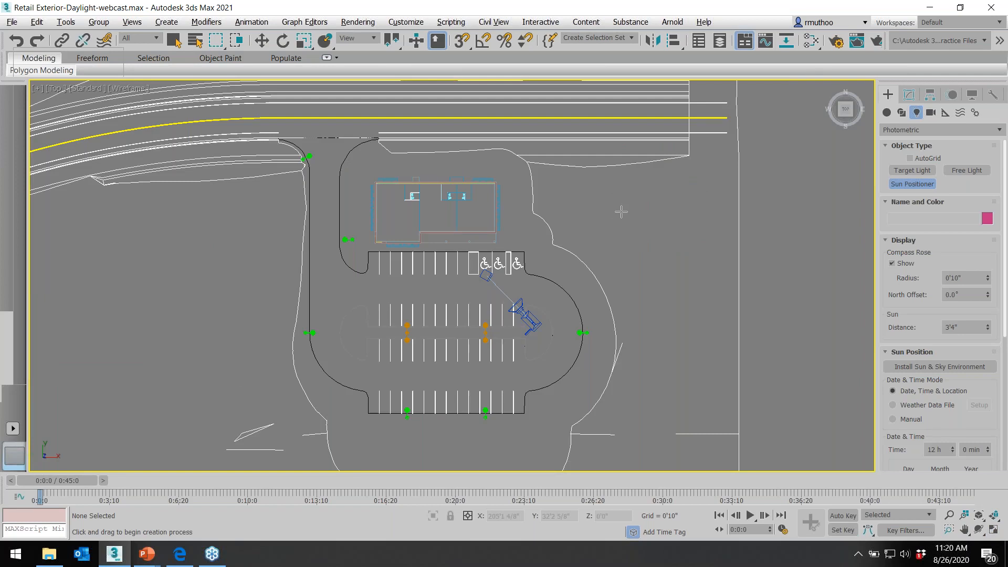
{"action": "scroll", "coordinate": [622, 212], "scroll_direction": "down", "scroll_amount": 4}
{"action": "scroll", "coordinate": [621, 210], "scroll_direction": "down", "scroll_amount": 2}
{"action": "middle_click_drag", "start_coordinate": [621, 210], "coordinate": [664, 209]}
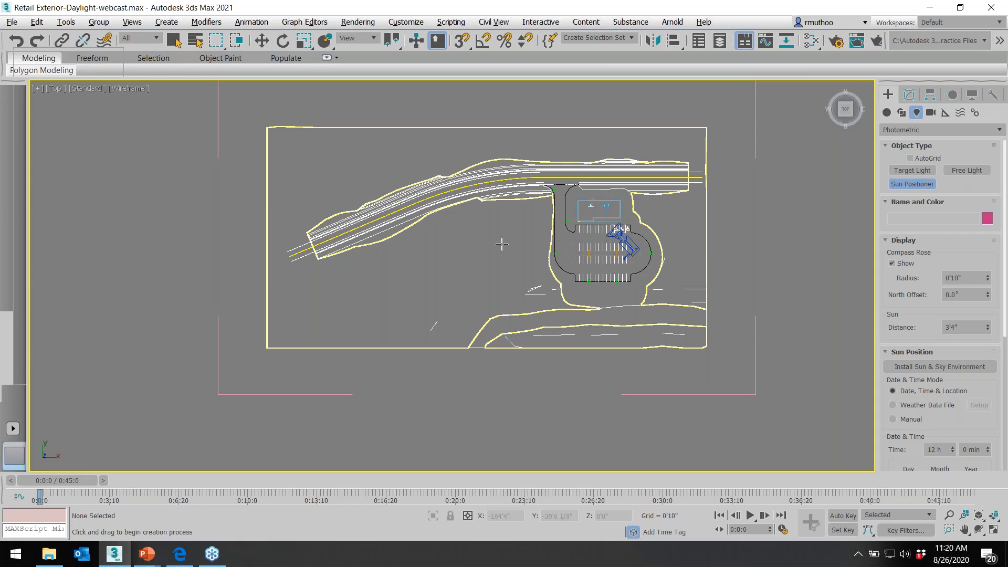
{"action": "left_click", "coordinate": [469, 240]}
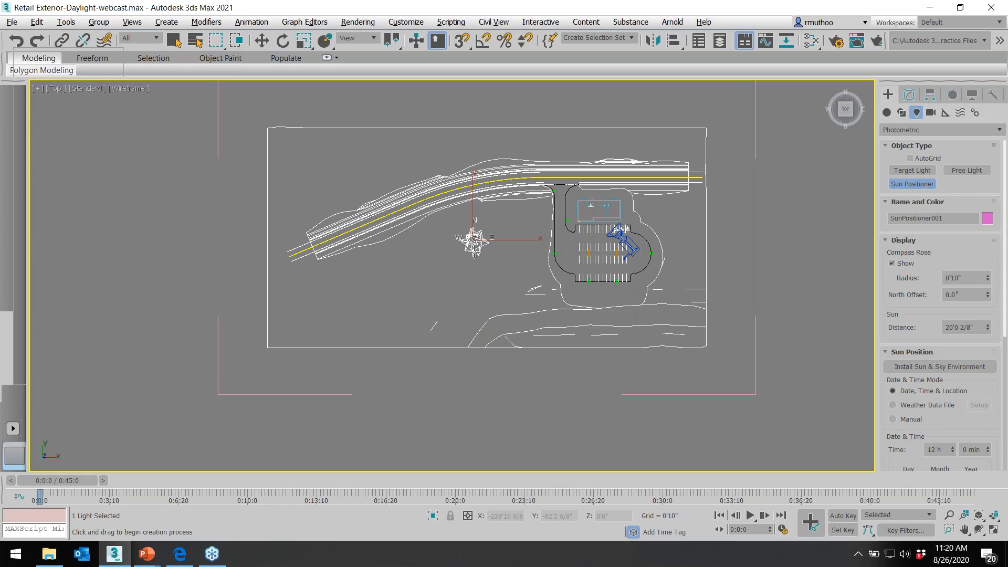
{"action": "right_click", "coordinate": [475, 245]}
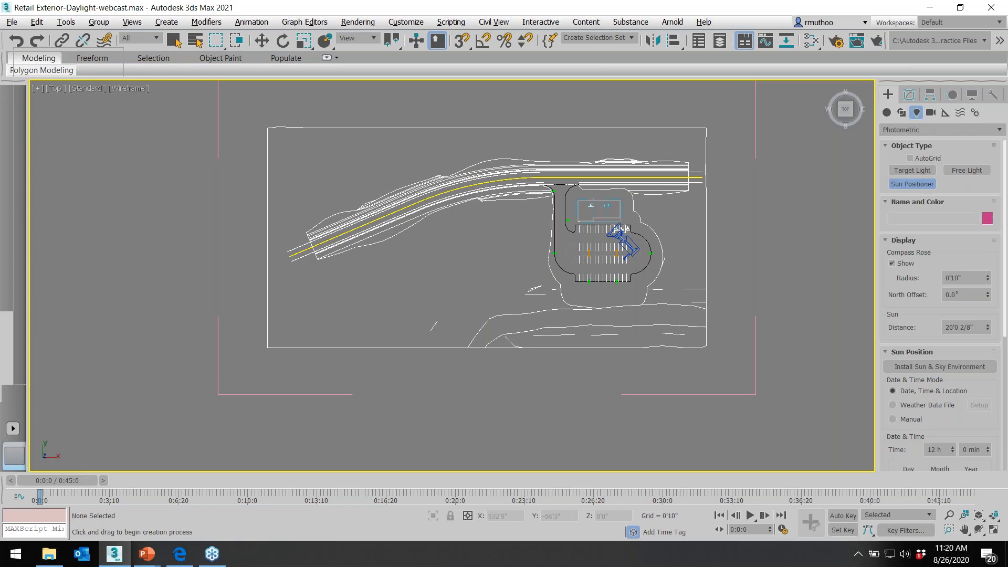
{"action": "mouse_move", "coordinate": [486, 249]}
{"action": "left_mouse_down"}
{"action": "mouse_move", "coordinate": [481, 219]}
{"action": "mouse_move", "coordinate": [482, 248]}
{"action": "left_mouse_up"}
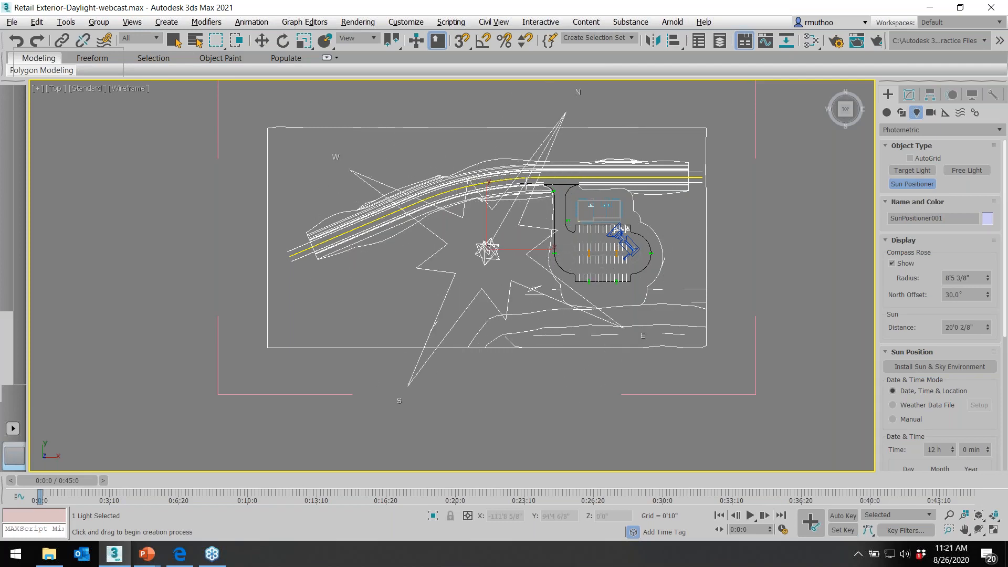
{"action": "scroll", "coordinate": [526, 183], "scroll_direction": "down", "scroll_amount": 2}
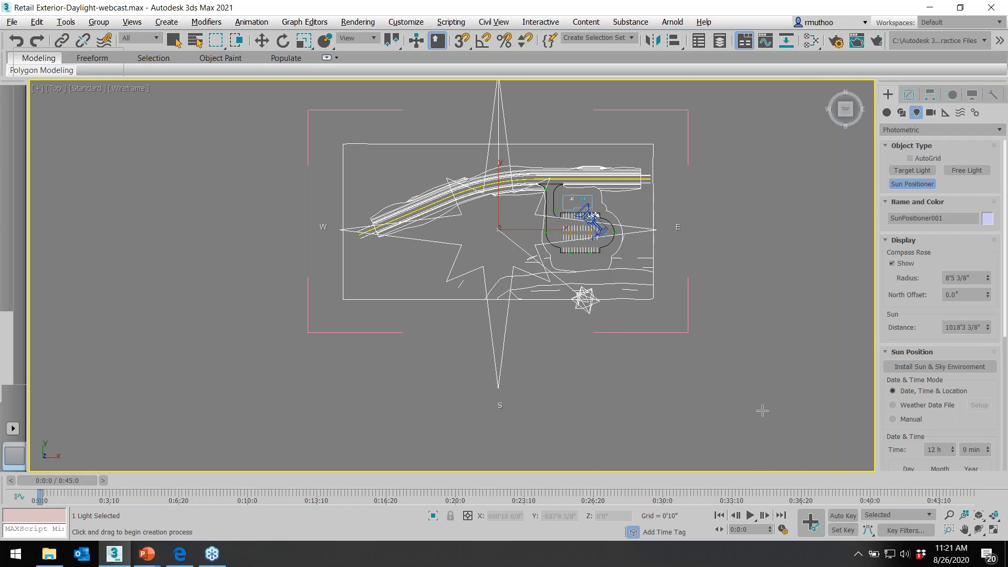
{"action": "key", "text": "l"}
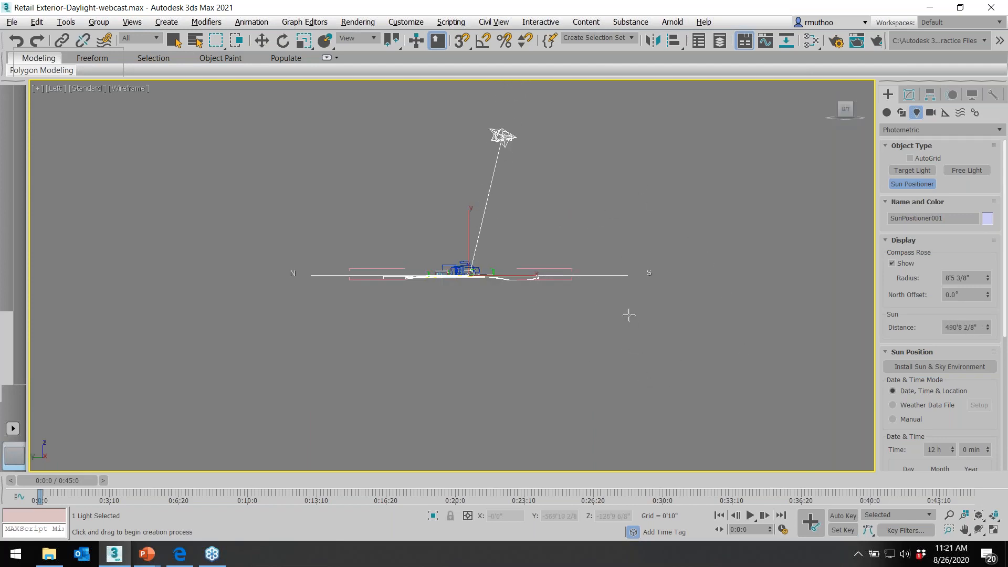
{"action": "middle_click_drag", "start_coordinate": [625, 323], "coordinate": [641, 423]}
{"action": "right_click", "coordinate": [641, 423]}
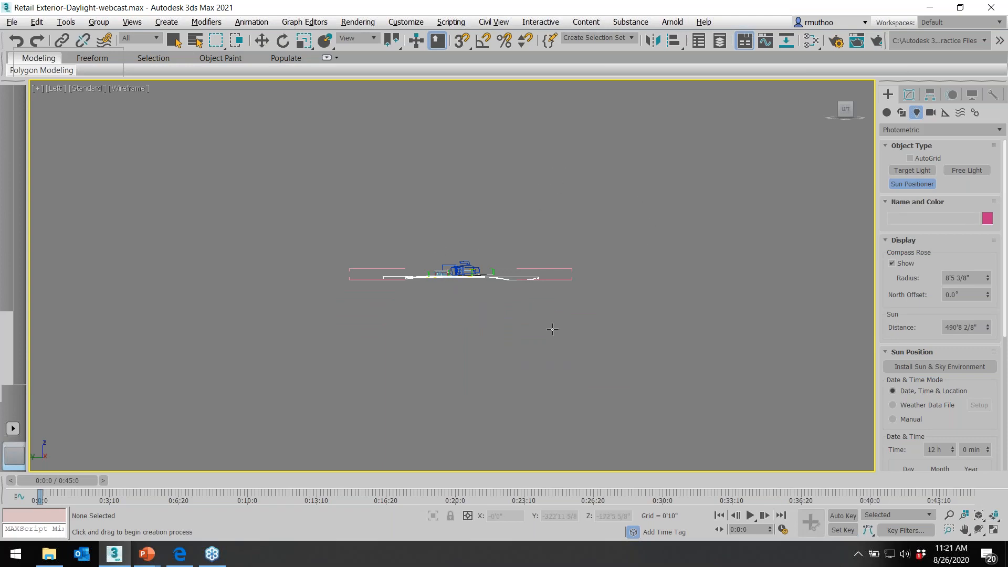
{"action": "right_click", "coordinate": [631, 340]}
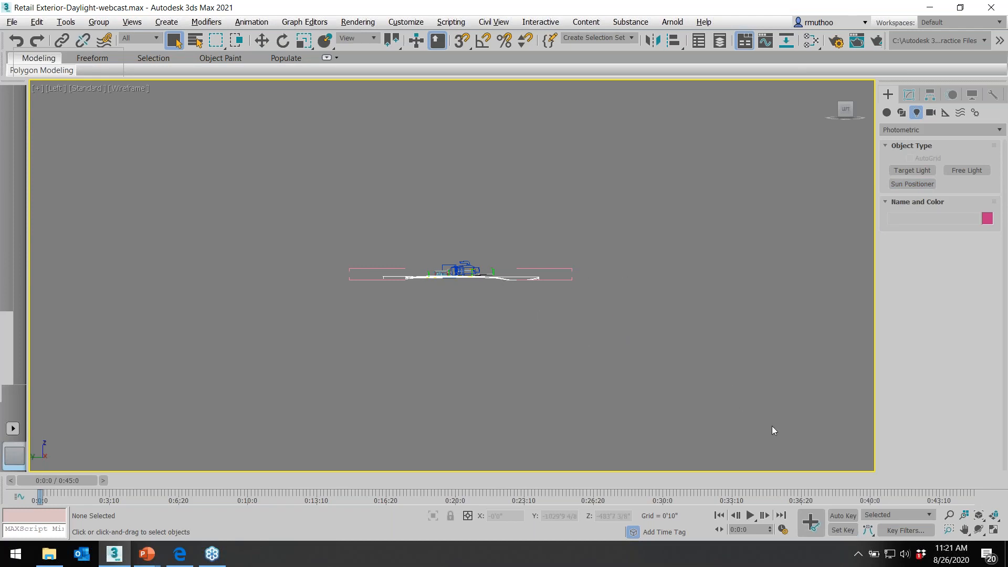
Step: Create a Sun Positioner near the middle of the site in the Top view, with a 90° north offset and a sun distance of about 5508 feet
{"action": "key", "text": "t"}
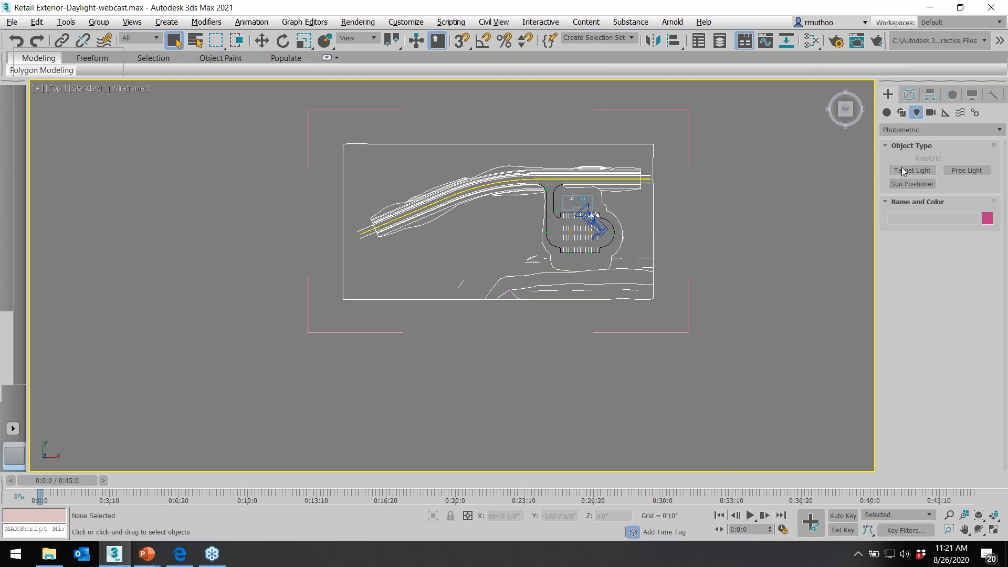
{"action": "left_click", "coordinate": [914, 184]}
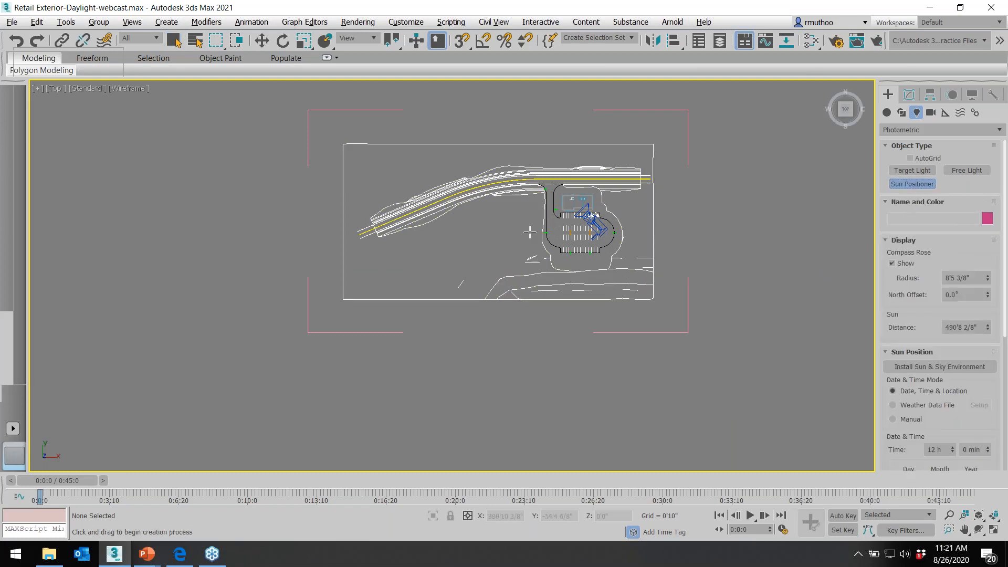
{"action": "left_click", "coordinate": [496, 224]}
{"action": "left_click_drag", "start_coordinate": [496, 225], "coordinate": [517, 223]}
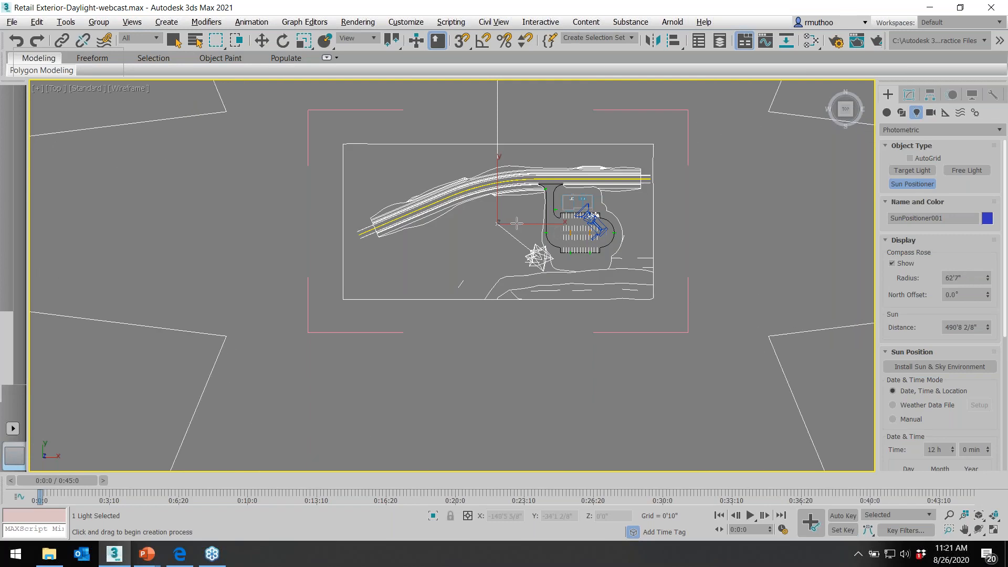
{"action": "scroll", "coordinate": [517, 223], "scroll_direction": "down", "scroll_amount": 6}
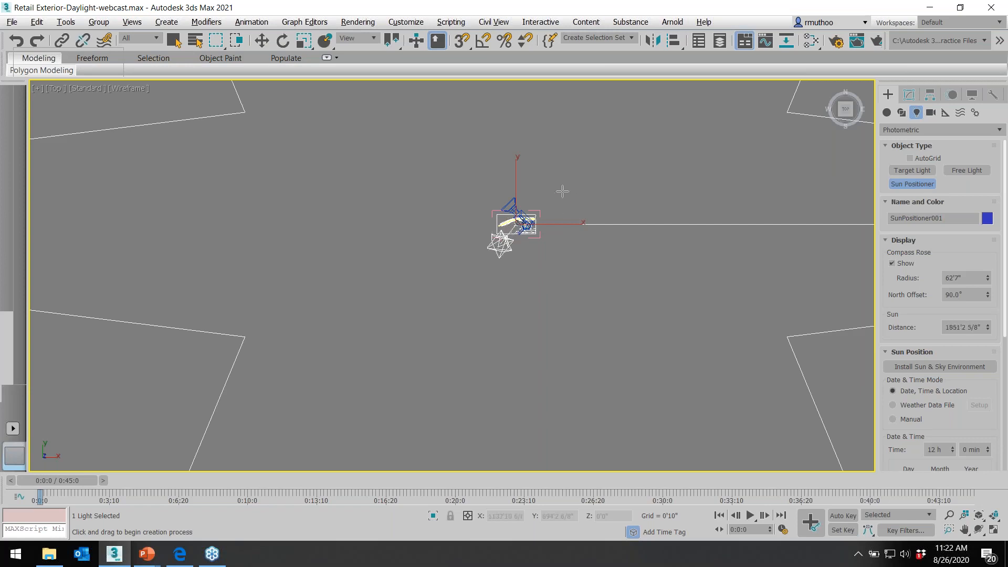
{"action": "left_click", "coordinate": [412, 429]}
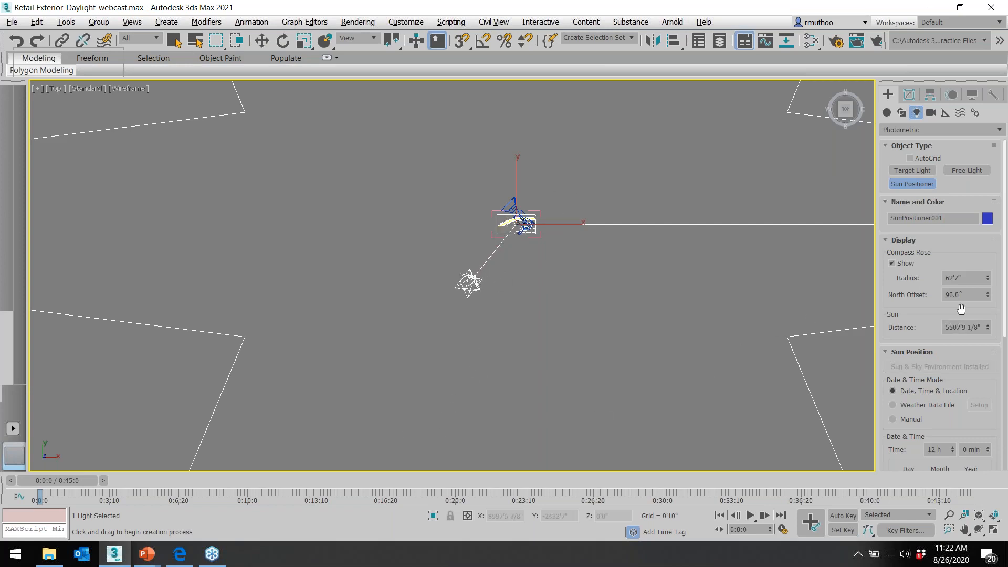
Step: Set the compass rose radius of the Sun Positioner to 7'0"
{"action": "left_click", "coordinate": [952, 278]}
{"action": "key", "text": "BackSpace"}
{"action": "type", "text": "7"}
{"action": "key", "text": "Delete"}
{"action": "left_click_drag", "start_coordinate": [955, 279], "coordinate": [950, 279]}
{"action": "key", "text": "Return"}
{"action": "type", "text": "0"}
{"action": "key", "text": "Delete"}
{"action": "key", "text": "Return"}
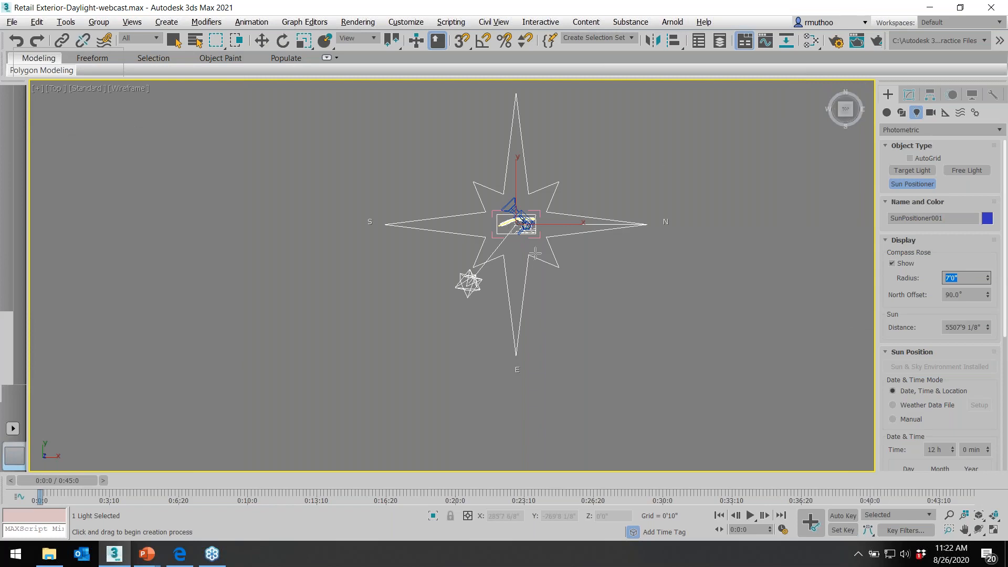
Step: Set the Sun Positioner's north offset to 0° so that north points straight up in the Top view
{"action": "scroll", "coordinate": [535, 253], "scroll_direction": "up", "scroll_amount": 2}
{"action": "middle_click_drag", "start_coordinate": [528, 206], "coordinate": [613, 198]}
{"action": "scroll", "coordinate": [530, 330], "scroll_direction": "up", "scroll_amount": 2}
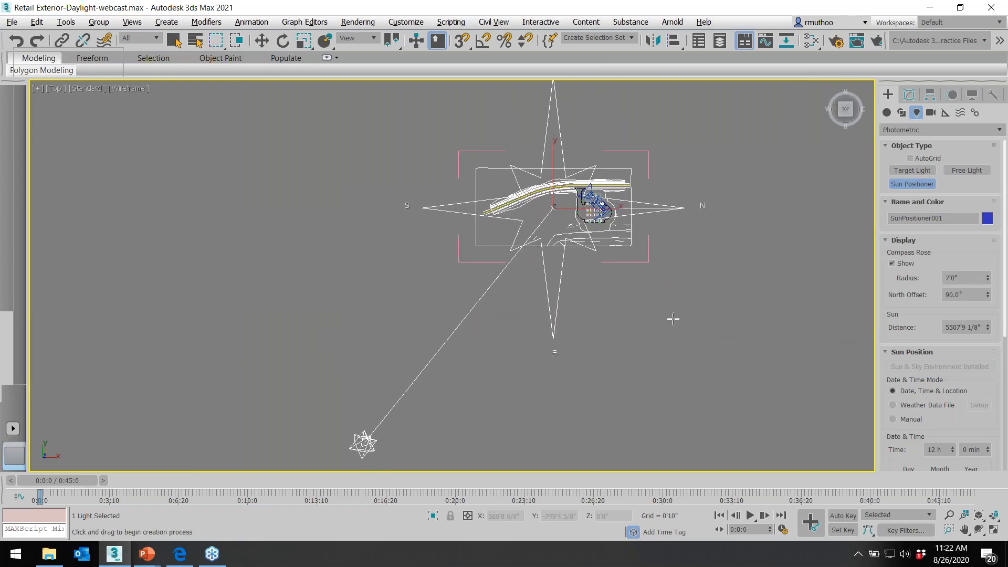
{"action": "double_click", "coordinate": [950, 294]}
{"action": "type", "text": "0"}
{"action": "key", "text": "Return"}
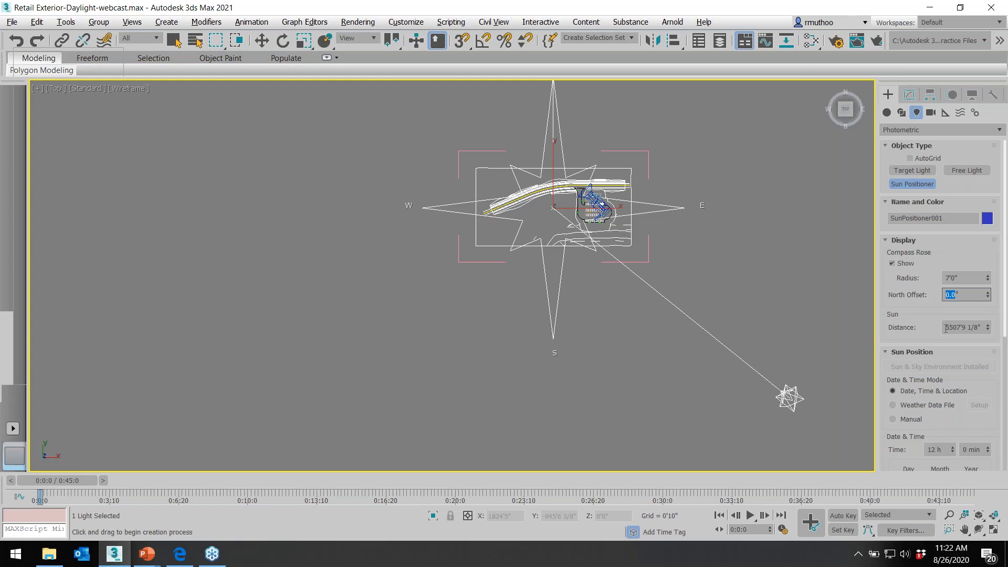
Step: Set the sun's distance from the compass rose to 300'0"
{"action": "left_click_drag", "start_coordinate": [945, 328], "coordinate": [958, 327]}
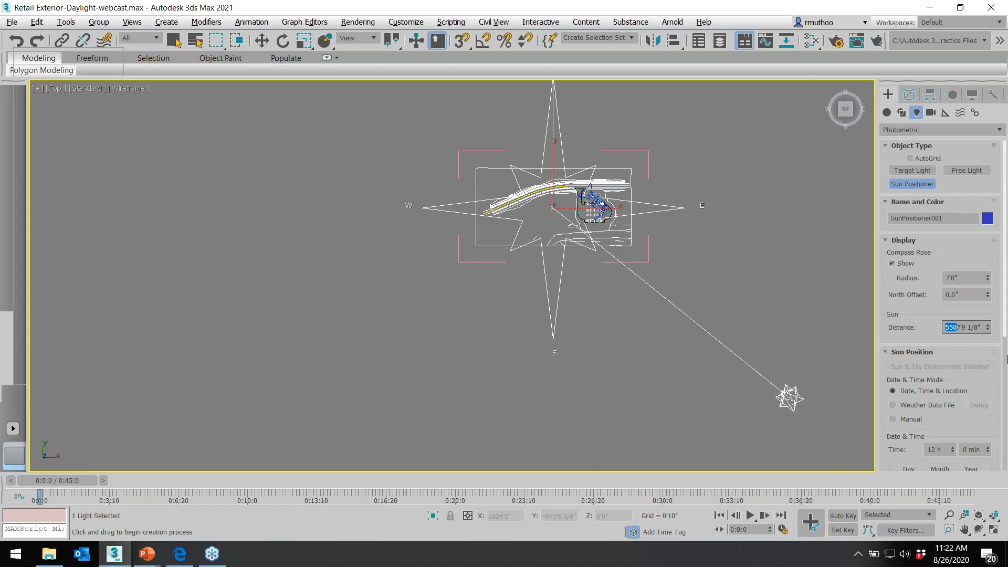
{"action": "type", "text": "300"}
{"action": "key", "text": "Delete"}
{"action": "left_click_drag", "start_coordinate": [975, 326], "coordinate": [960, 329]}
{"action": "key", "text": "Delete"}
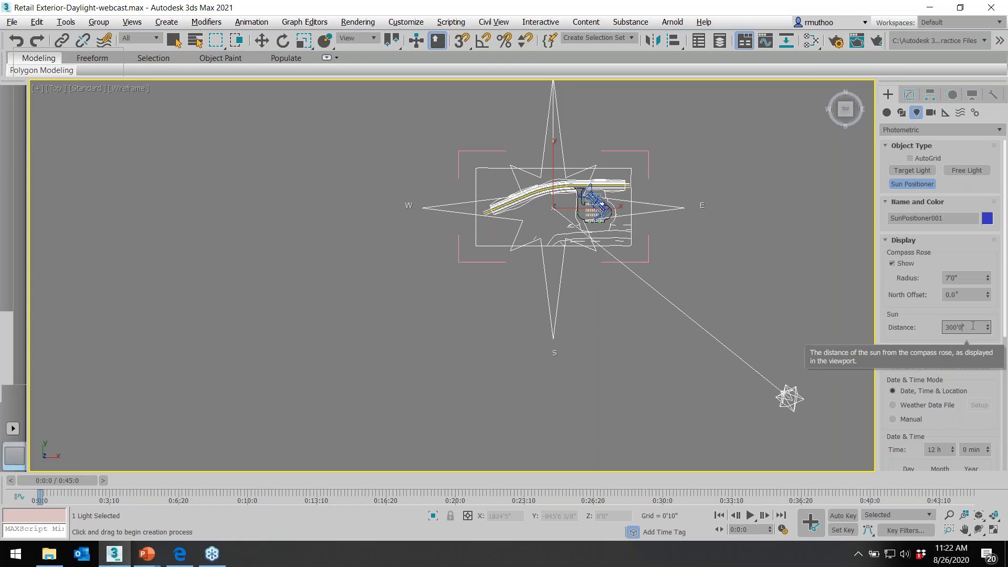
{"action": "key", "text": "Return"}
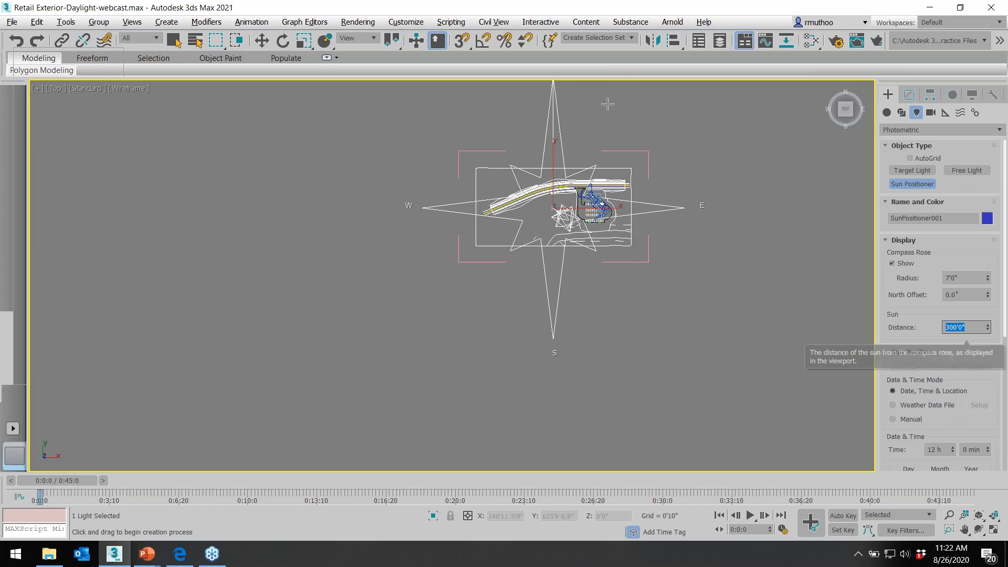
{"action": "scroll", "coordinate": [783, 292], "scroll_direction": "down", "scroll_amount": 2}
{"action": "middle_click_drag", "start_coordinate": [783, 292], "coordinate": [621, 314]}
{"action": "scroll", "coordinate": [621, 313], "scroll_direction": "up", "scroll_amount": 2}
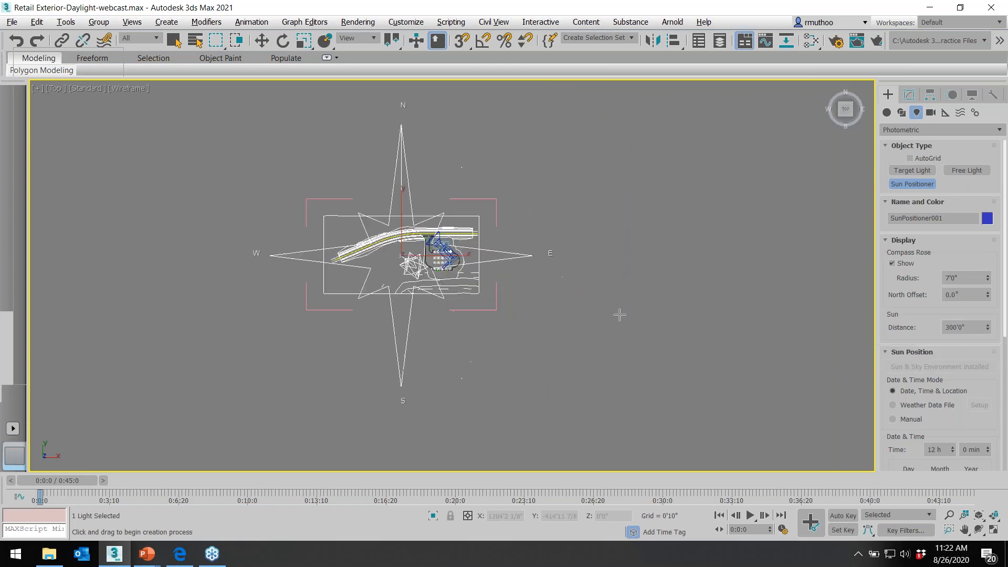
{"action": "scroll", "coordinate": [619, 315], "scroll_direction": "down", "scroll_amount": 2}
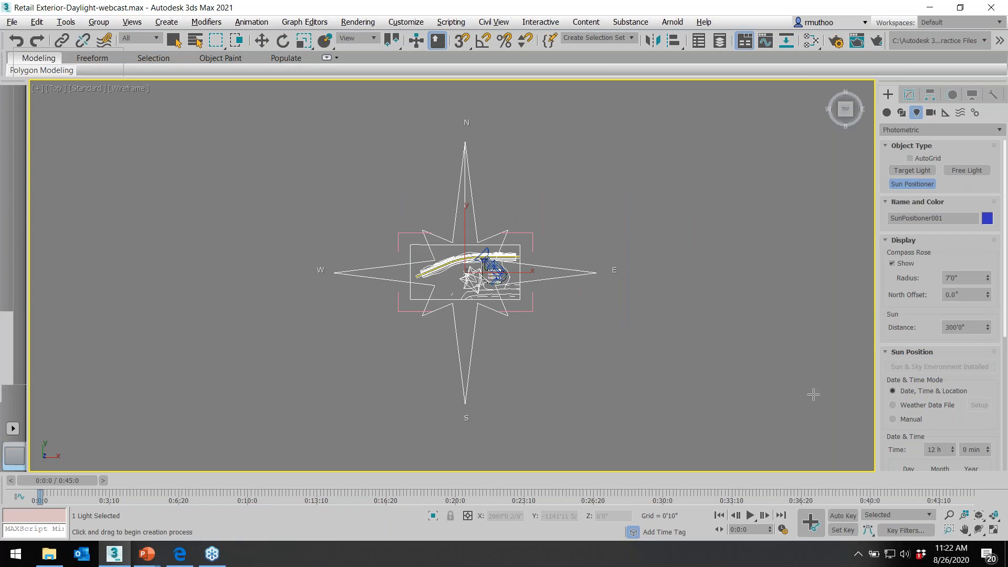
Step: Return to the four-viewport layout and frame both the sun and the site in the Left view
{"action": "left_click", "coordinate": [994, 529]}
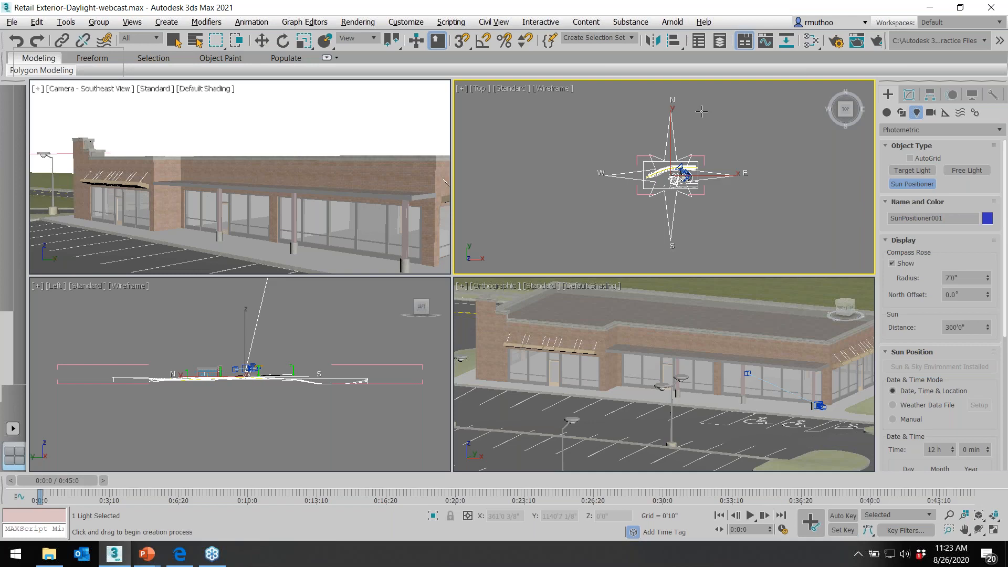
{"action": "middle_click_drag", "start_coordinate": [311, 371], "coordinate": [327, 433]}
{"action": "scroll", "coordinate": [333, 340], "scroll_direction": "down", "scroll_amount": 1}
{"action": "scroll", "coordinate": [333, 341], "scroll_direction": "up", "scroll_amount": 1}
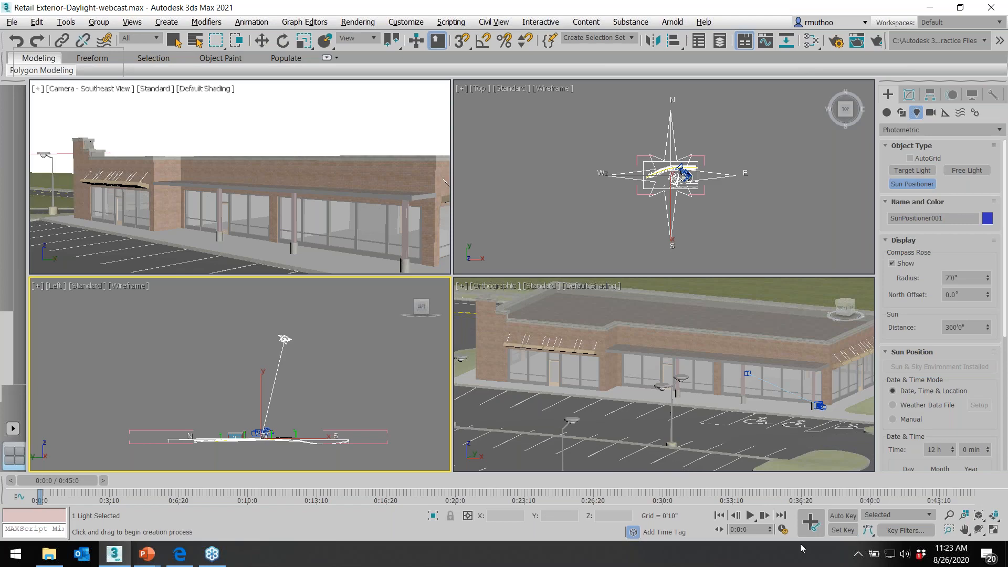
Step: Configure the animation's frame rate as a custom 20 FPS in the time configuration
{"action": "left_click", "coordinate": [782, 531]}
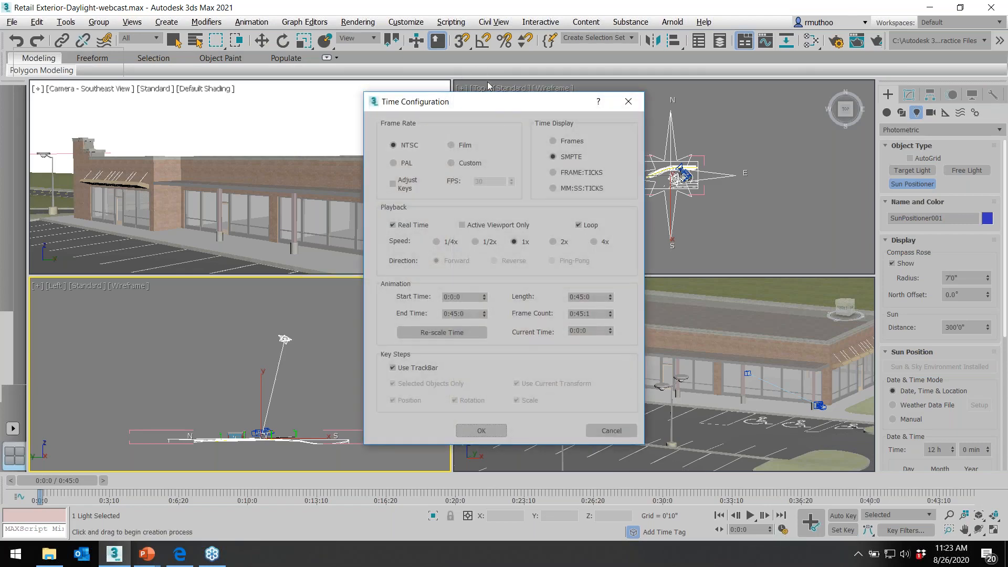
{"action": "left_click_drag", "start_coordinate": [493, 105], "coordinate": [517, 87]}
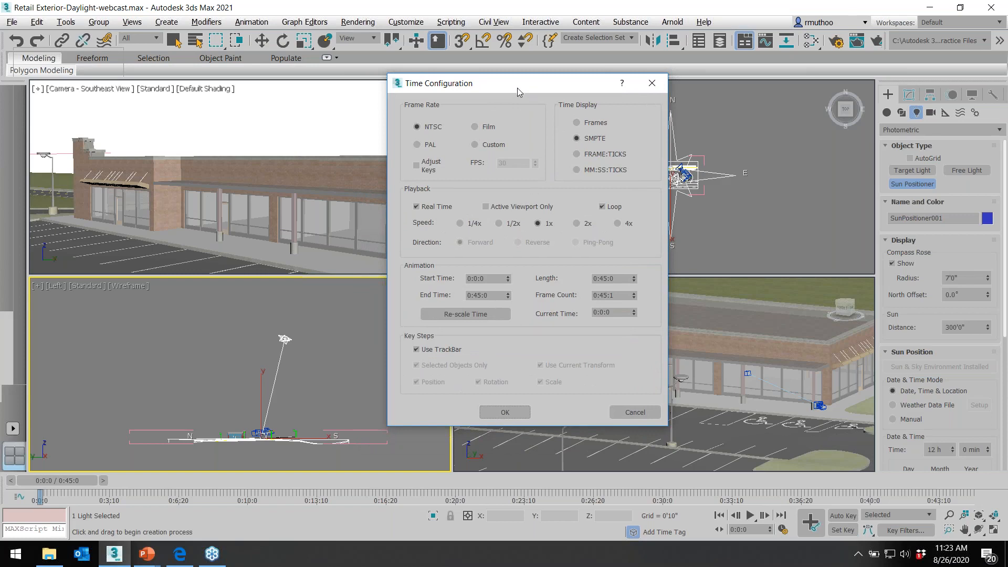
{"action": "left_click", "coordinate": [475, 145]}
{"action": "double_click", "coordinate": [502, 162]}
{"action": "type", "text": "20"}
Step: Set the animation's end time to 0:30:0 and apply the time configuration
{"action": "left_click", "coordinate": [480, 296]}
{"action": "double_click", "coordinate": [477, 296]}
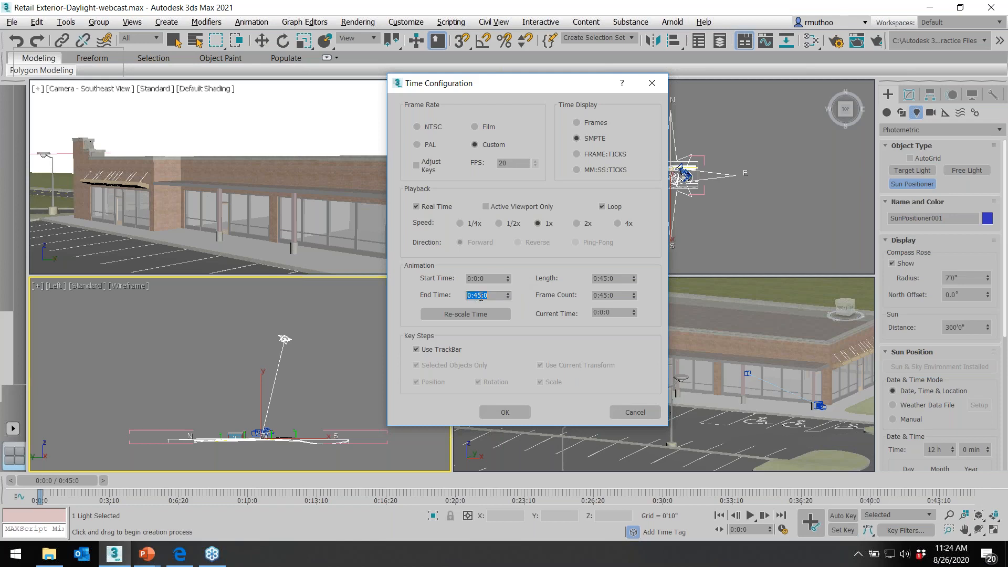
{"action": "left_click", "coordinate": [480, 297]}
{"action": "key", "text": "BackSpace"}
{"action": "key", "text": "BackSpace"}
{"action": "type", "text": "30"}
{"action": "key", "text": "Return"}
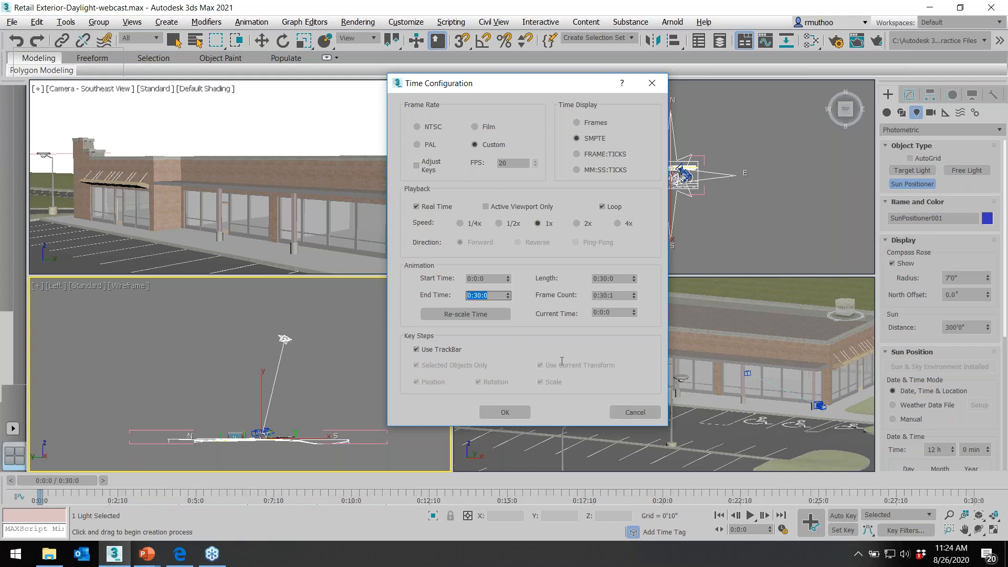
{"action": "left_click", "coordinate": [504, 412]}
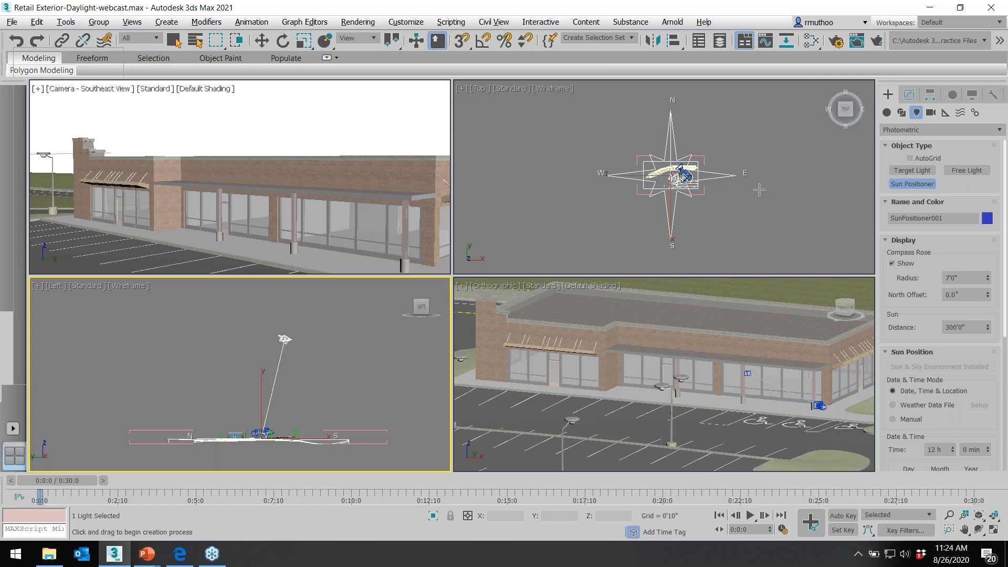
Step: Review the Sun Positioner's date, time and location settings
{"action": "scroll", "coordinate": [947, 380], "scroll_direction": "down", "scroll_amount": 5}
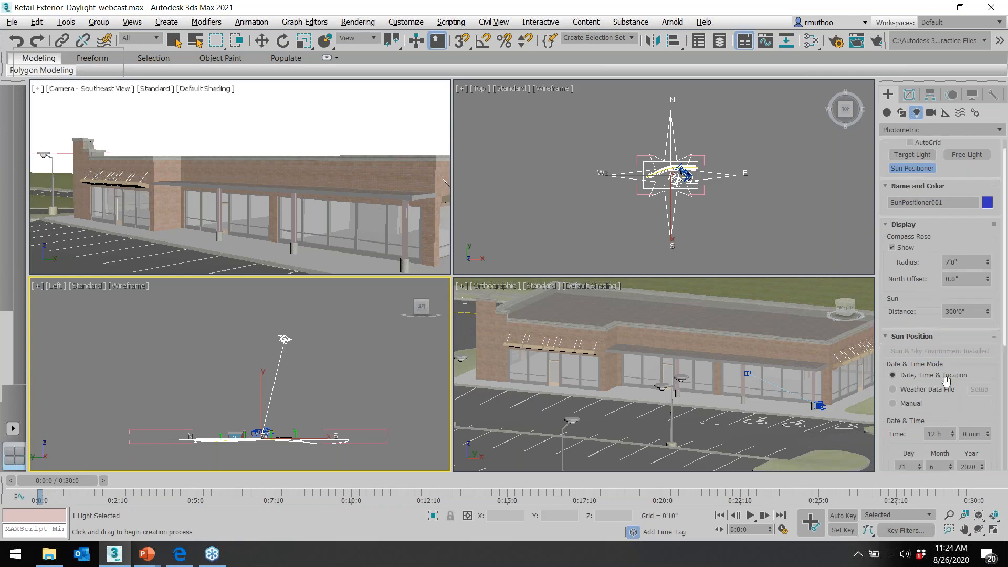
{"action": "scroll", "coordinate": [947, 381], "scroll_direction": "down", "scroll_amount": 5}
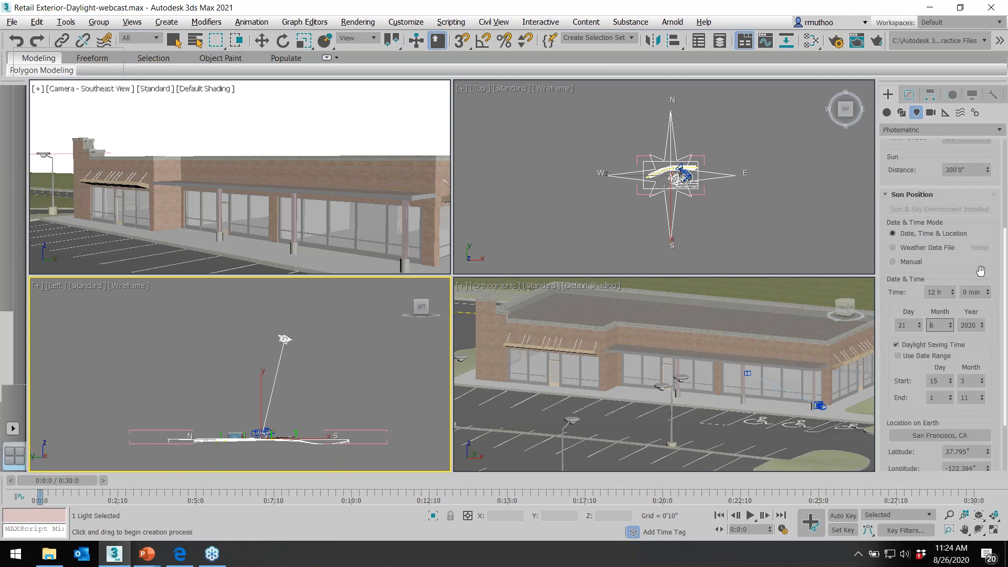
{"action": "scroll", "coordinate": [980, 271], "scroll_direction": "down", "scroll_amount": 5}
{"action": "key", "text": "Tab"}
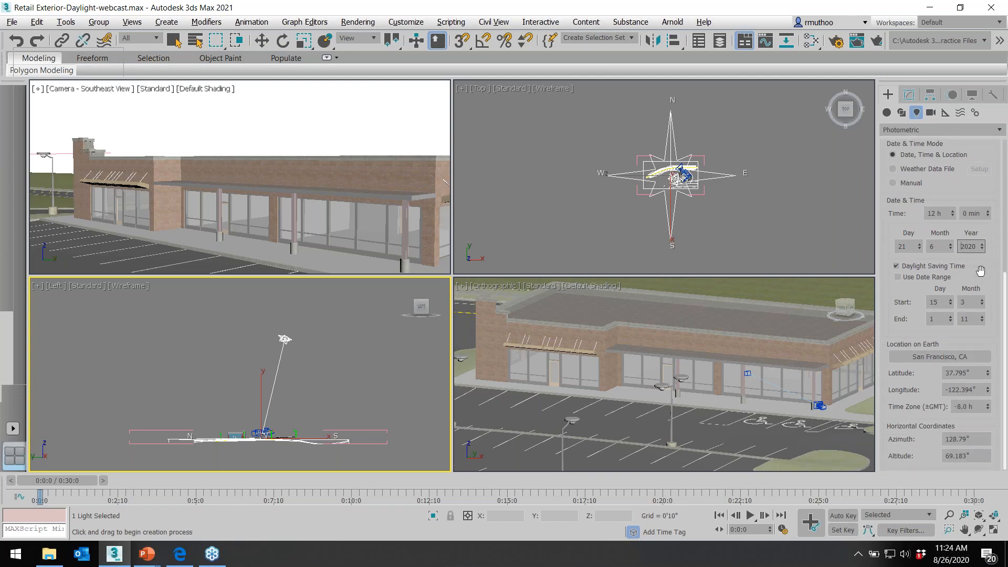
{"action": "scroll", "coordinate": [981, 270], "scroll_direction": "down", "scroll_amount": 1}
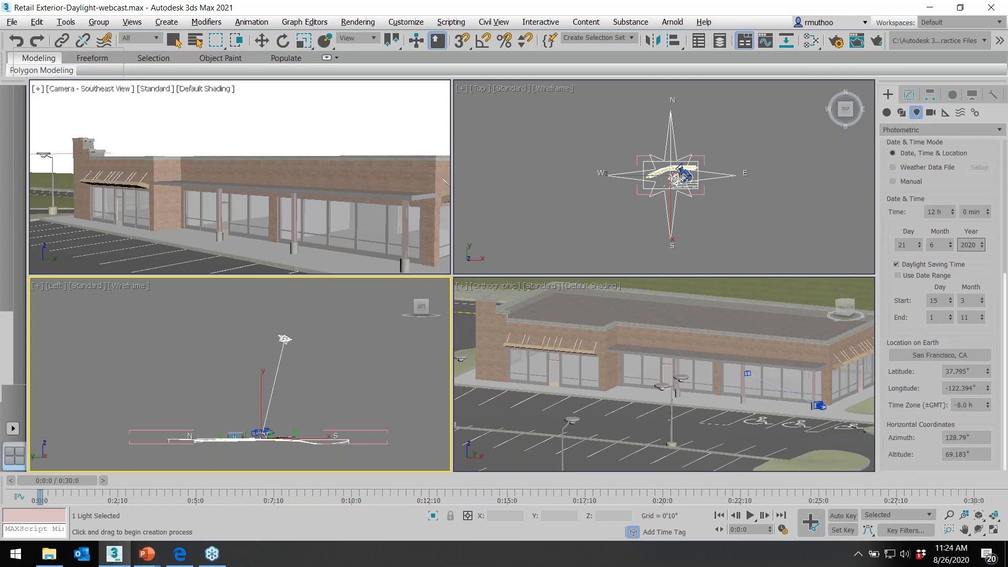
Step: Set the Sun Positioner's geographic location to Ottawa, ON Canada
{"action": "left_click", "coordinate": [941, 353]}
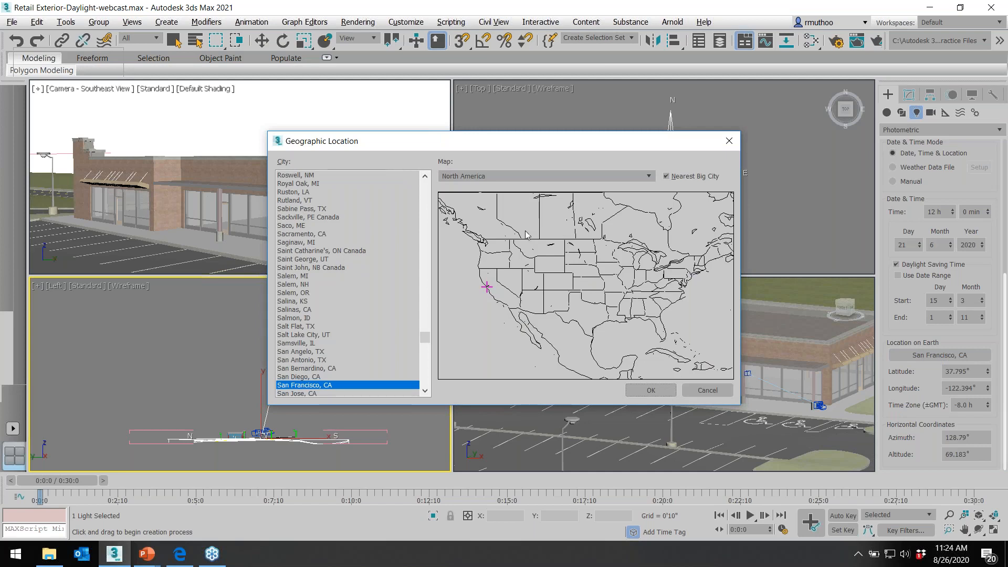
{"action": "scroll", "coordinate": [375, 289], "scroll_direction": "up", "scroll_amount": 1}
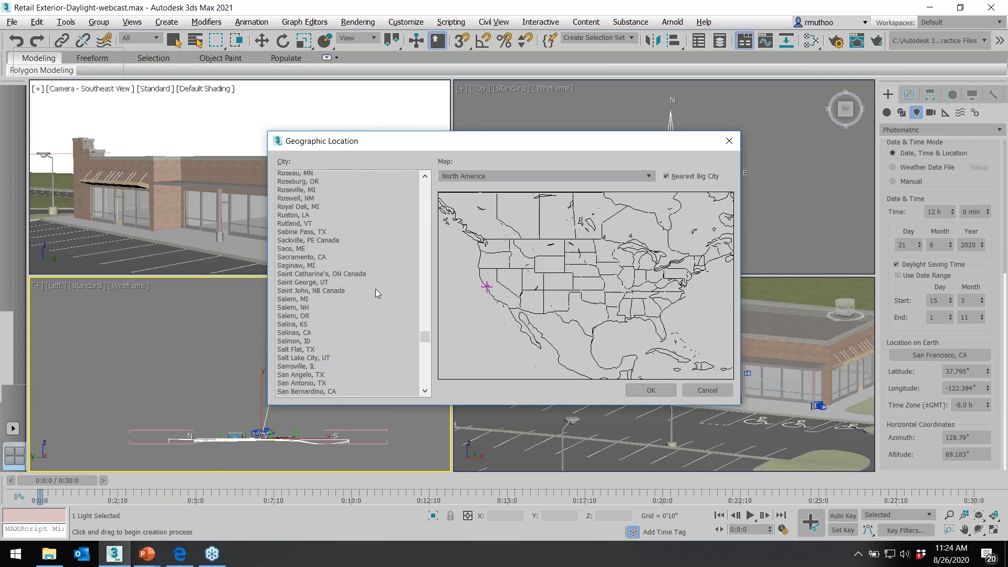
{"action": "scroll", "coordinate": [376, 289], "scroll_direction": "up", "scroll_amount": 1}
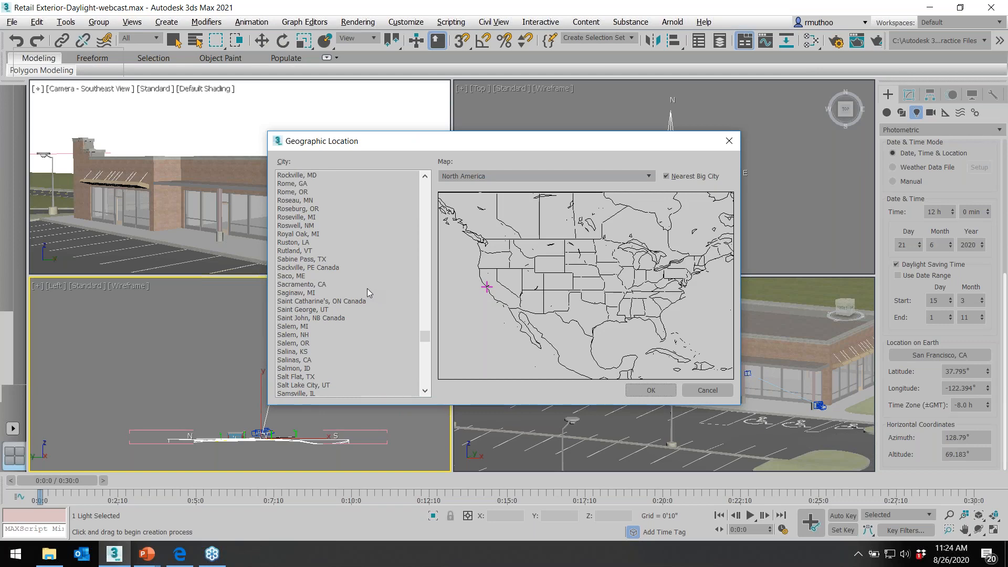
{"action": "scroll", "coordinate": [367, 288], "scroll_direction": "up", "scroll_amount": 8}
{"action": "scroll", "coordinate": [357, 278], "scroll_direction": "up", "scroll_amount": 20}
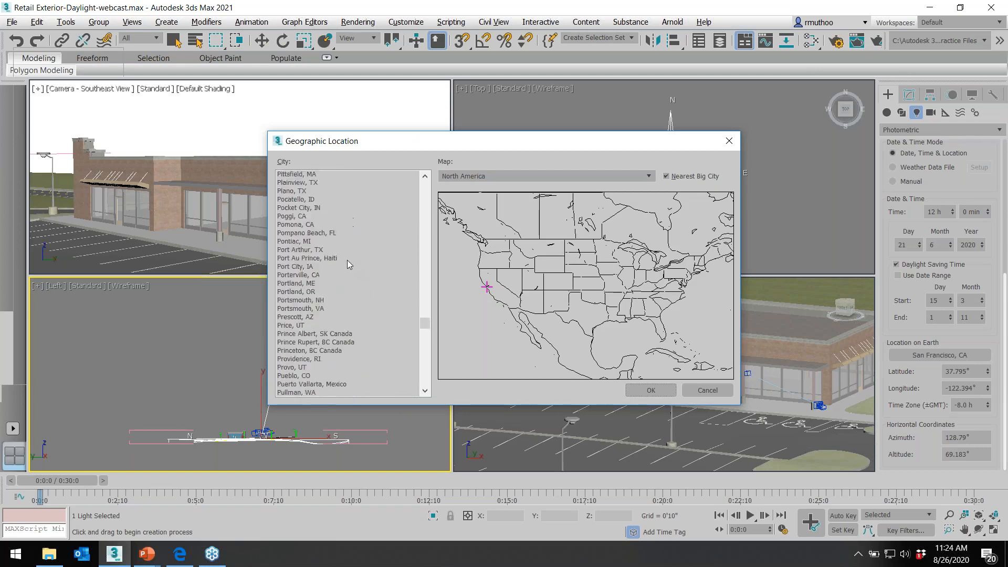
{"action": "left_click_drag", "start_coordinate": [428, 323], "coordinate": [426, 317]}
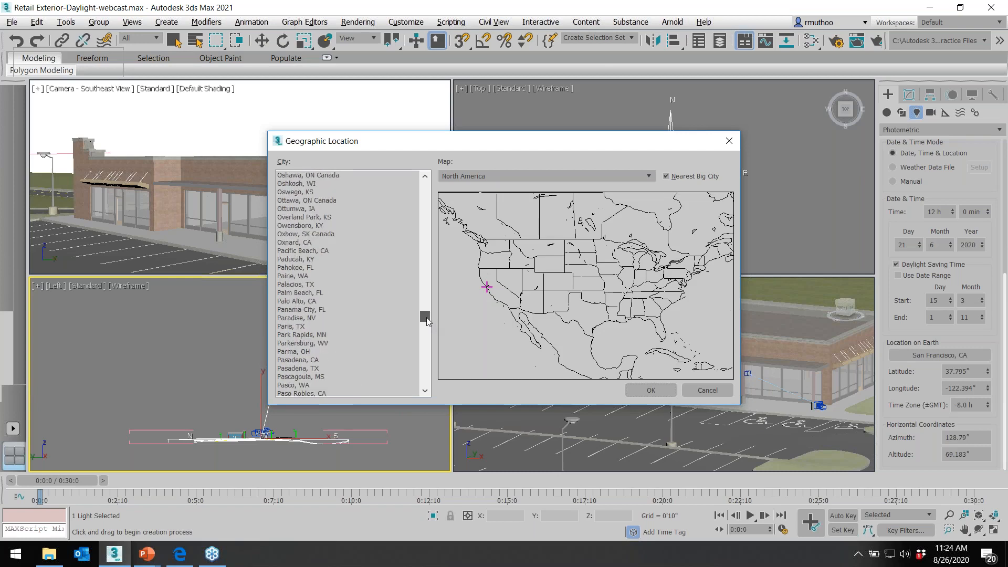
{"action": "scroll", "coordinate": [332, 220], "scroll_direction": "up", "scroll_amount": 2}
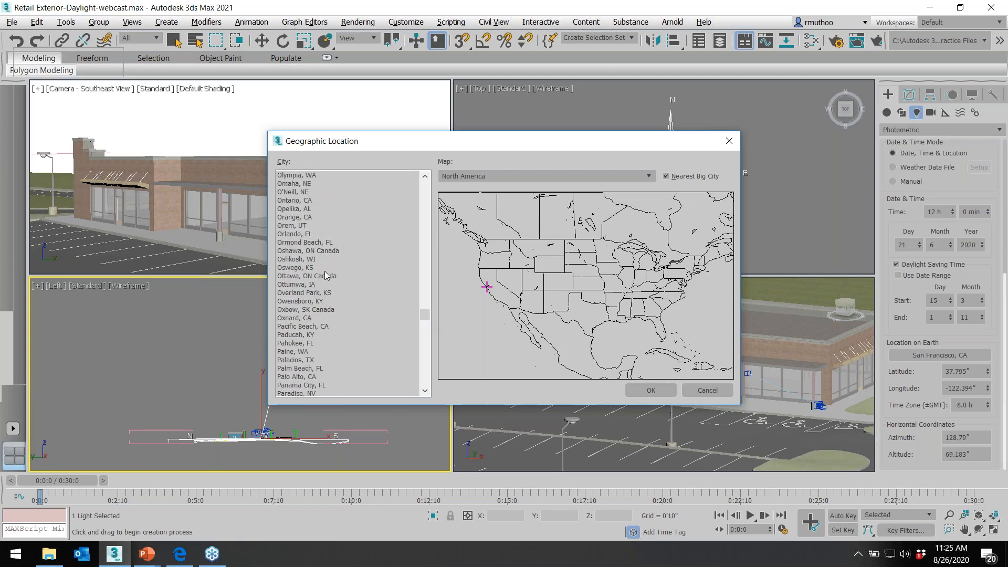
{"action": "left_click", "coordinate": [307, 275]}
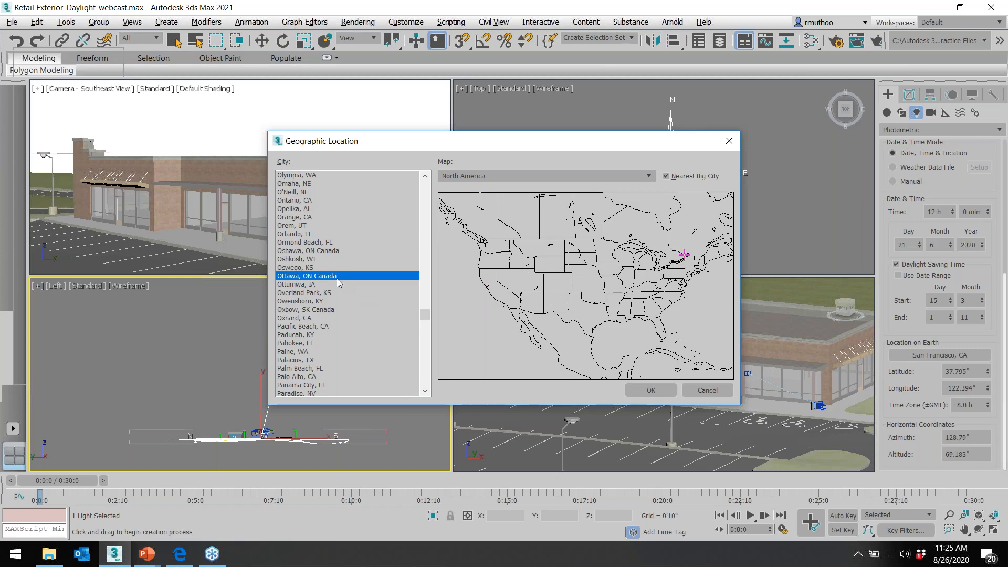
{"action": "left_click", "coordinate": [657, 388]}
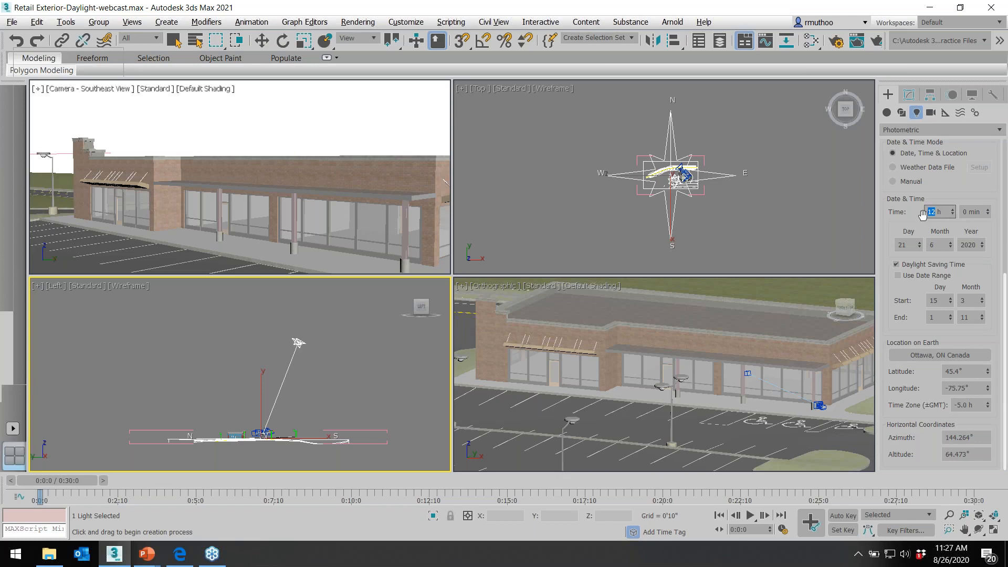
Step: Set the sun's starting time to 6 h and auto-key it to 19 h at 0:30:0
{"action": "type", "text": "6"}
{"action": "left_click", "coordinate": [847, 518]}
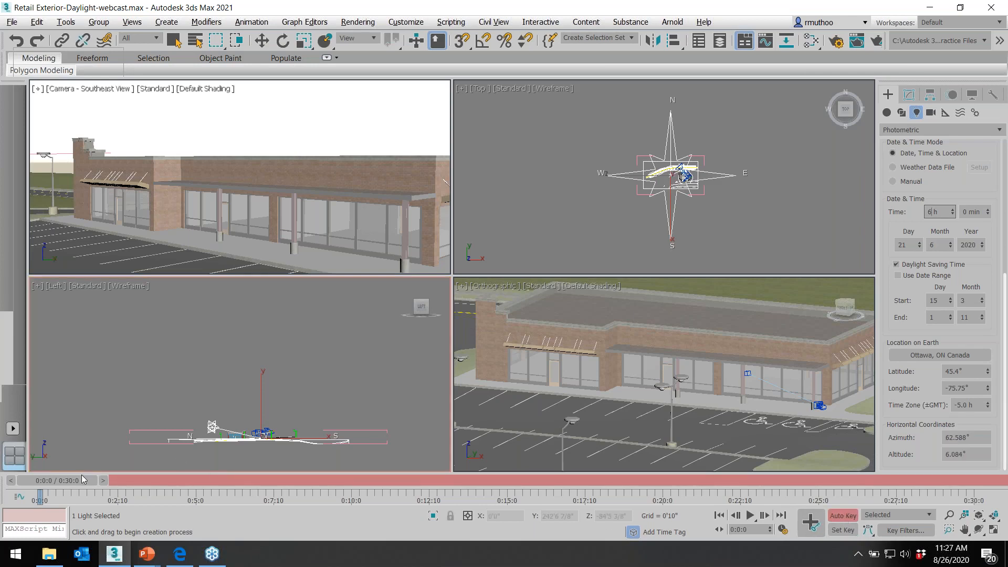
{"action": "left_click_drag", "start_coordinate": [75, 478], "coordinate": [987, 478]}
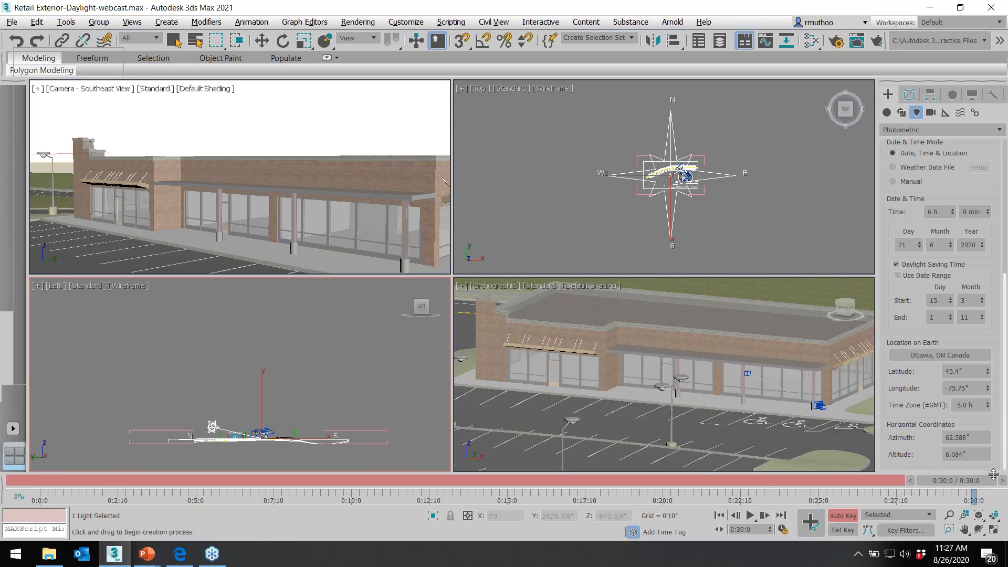
{"action": "double_click", "coordinate": [929, 212]}
{"action": "type", "text": "19"}
{"action": "key", "text": "Return"}
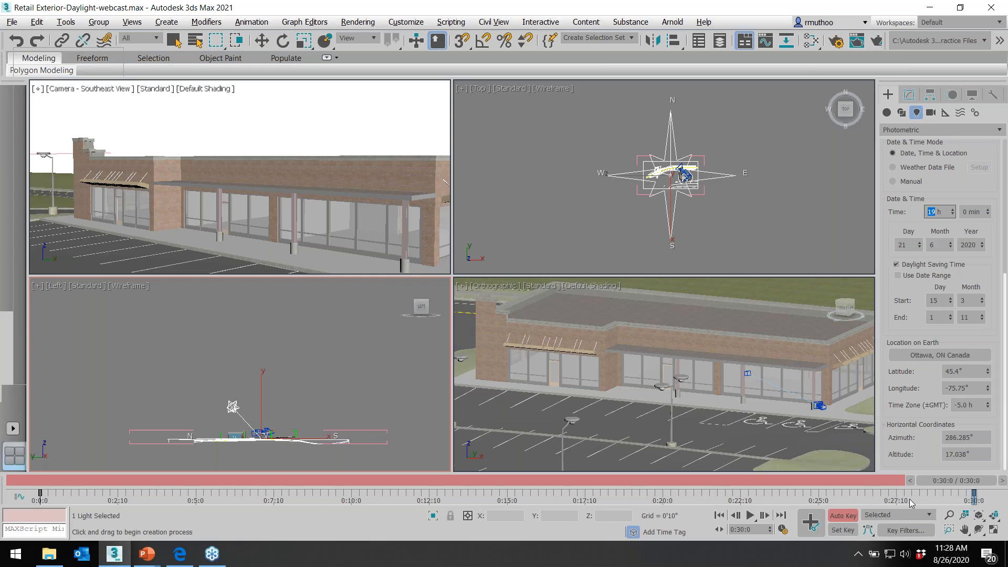
Step: Scrub through the whole timeline to check the sun's movement, ending at 0:30:0, and turn off Auto Key
{"action": "left_click", "coordinate": [943, 480]}
{"action": "left_click_drag", "start_coordinate": [943, 482], "coordinate": [97, 475]}
{"action": "left_click_drag", "start_coordinate": [172, 494], "coordinate": [377, 481]}
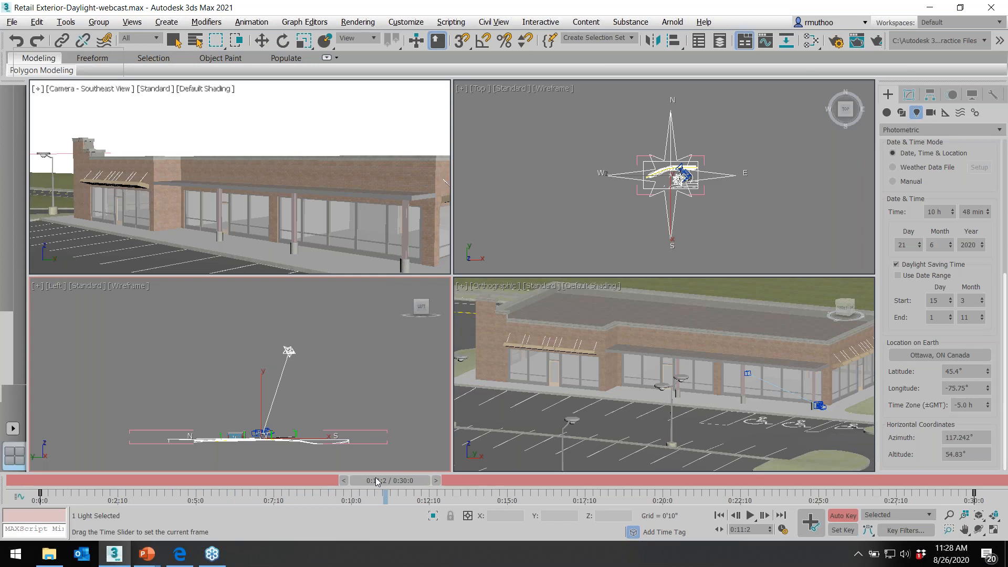
{"action": "left_click_drag", "start_coordinate": [376, 482], "coordinate": [973, 493]}
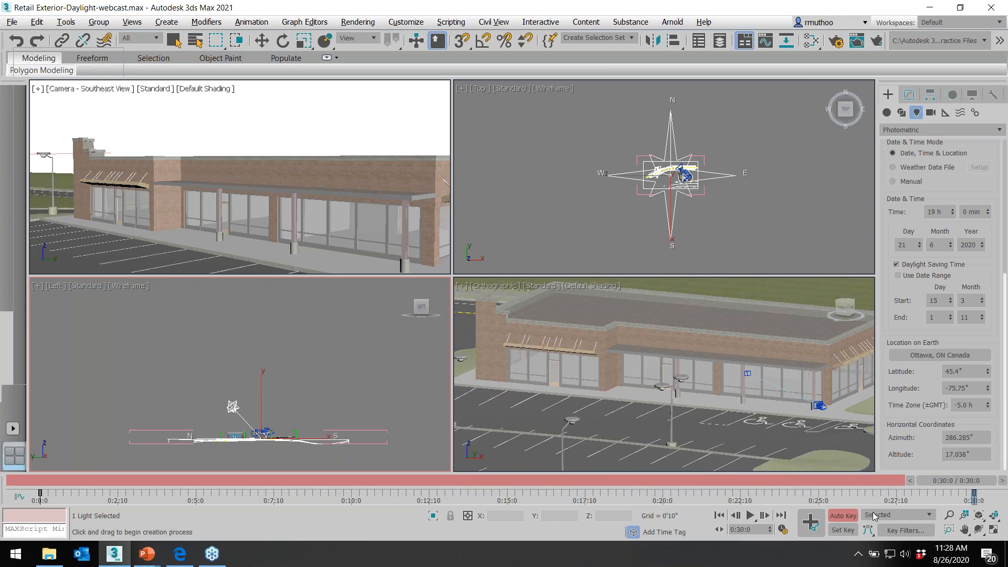
{"action": "left_click", "coordinate": [842, 519]}
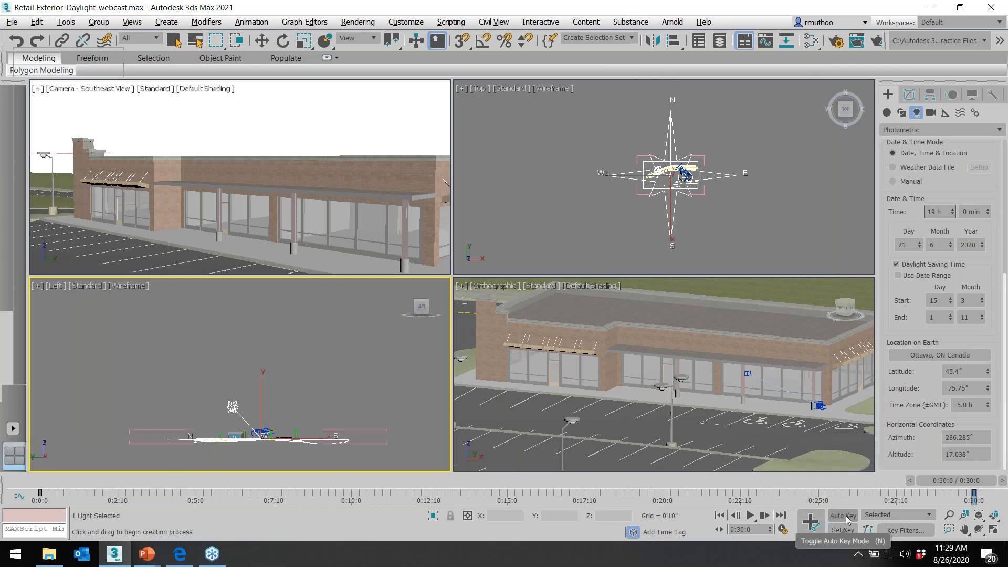
Step: Open the render setup and make the Camera - Southeast View the view to render
{"action": "left_click", "coordinate": [836, 42]}
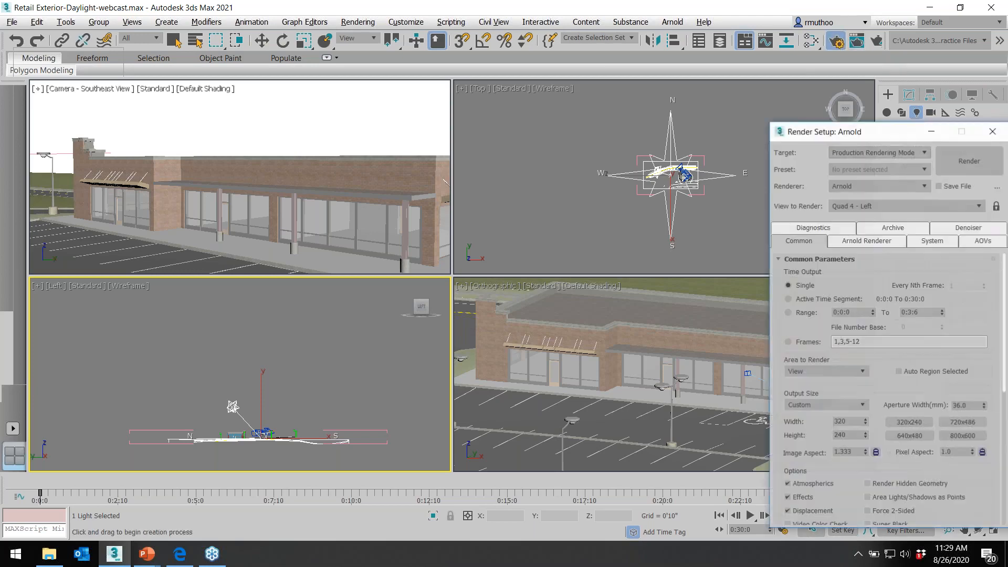
{"action": "left_click_drag", "start_coordinate": [840, 134], "coordinate": [442, 42]}
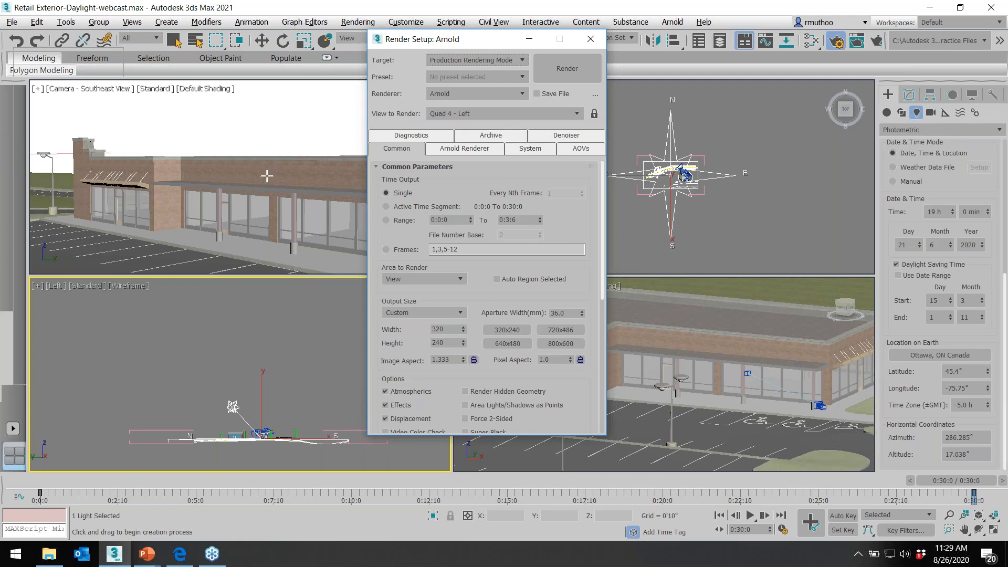
{"action": "left_click", "coordinate": [150, 124]}
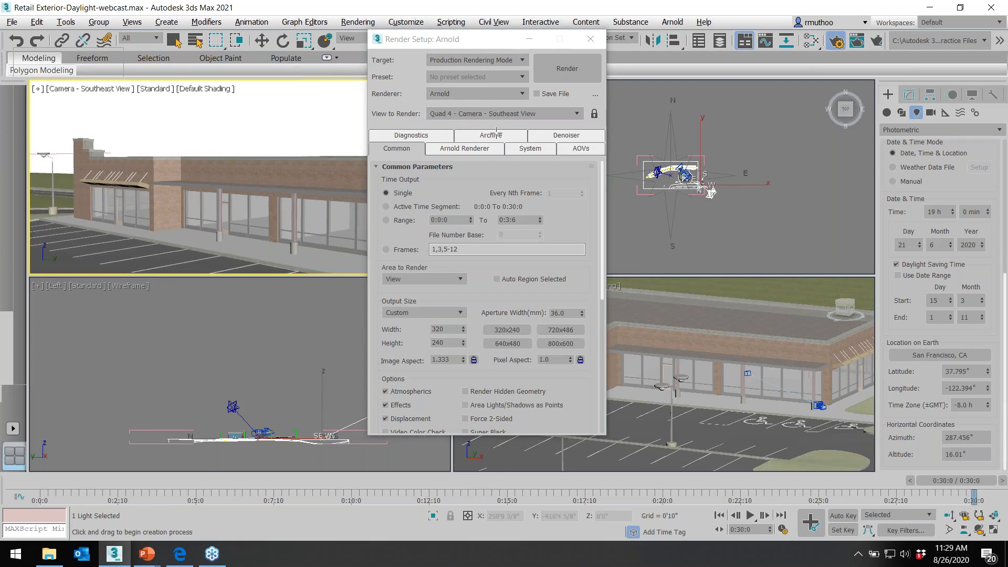
Step: Discard the stray second sun positioner and leave Sun Positioner creation mode
{"action": "left_click", "coordinate": [749, 237]}
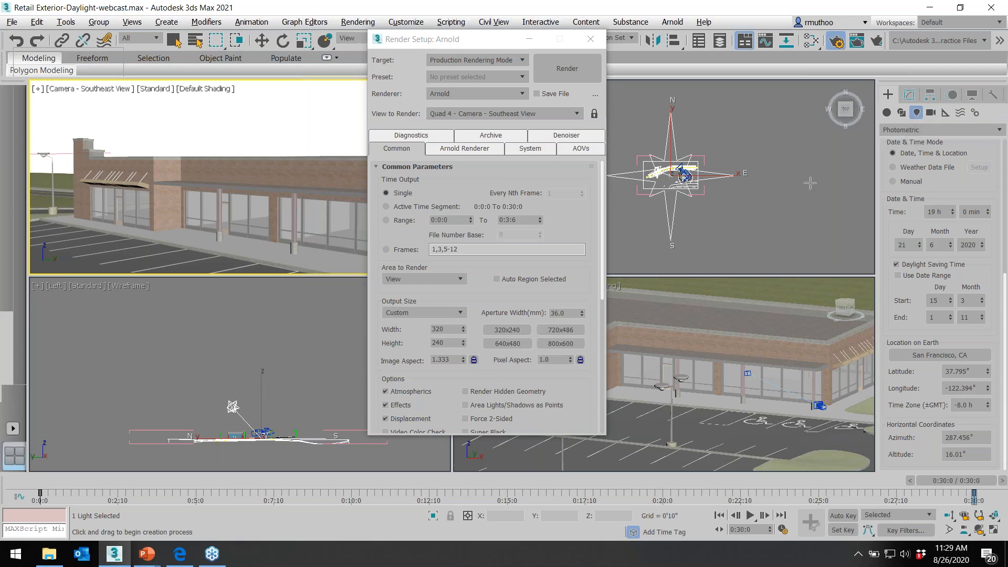
{"action": "scroll", "coordinate": [936, 187], "scroll_direction": "up", "scroll_amount": 10}
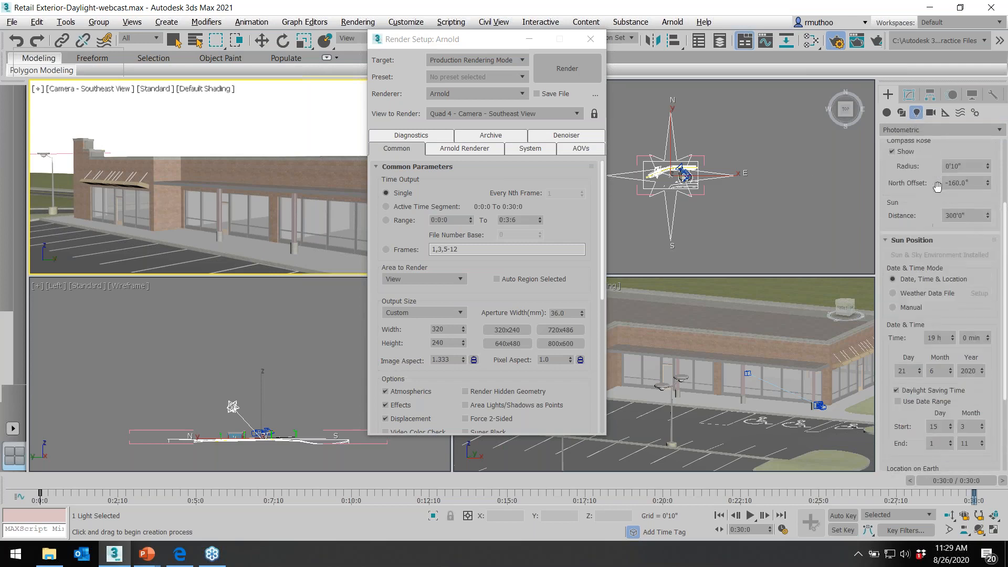
{"action": "scroll", "coordinate": [912, 184], "scroll_direction": "up", "scroll_amount": 2}
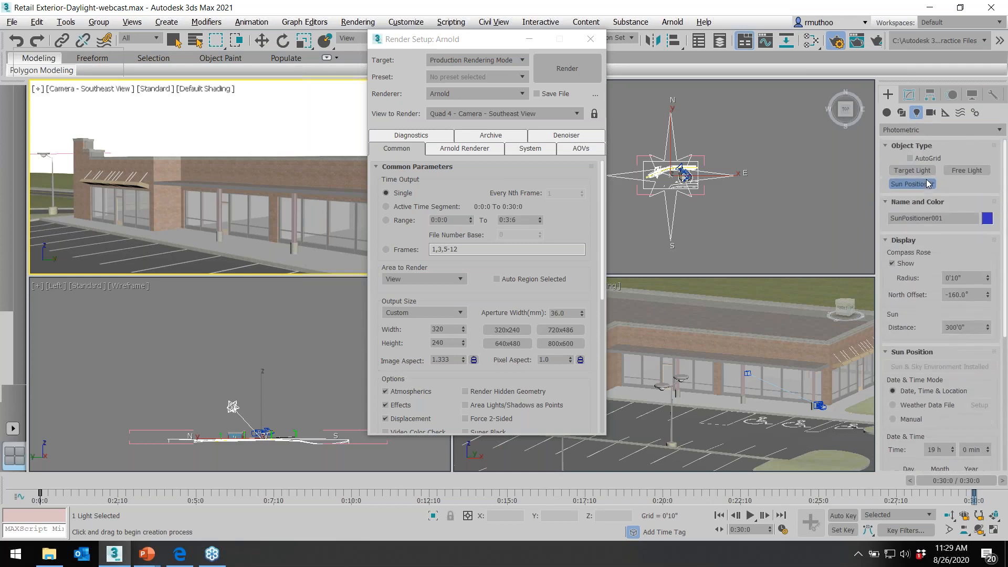
{"action": "right_click", "coordinate": [818, 231]}
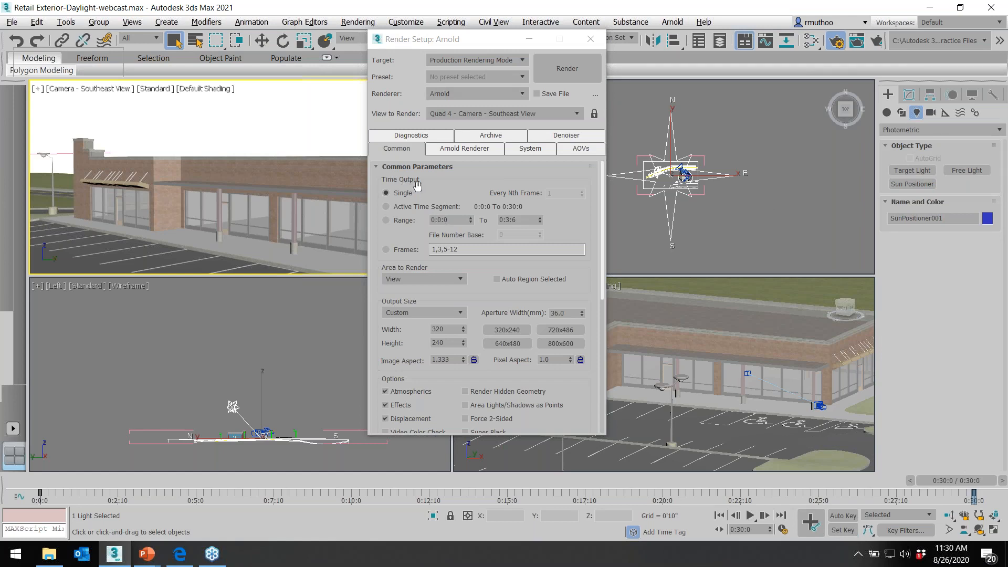
Step: Set the render's time output to the active time segment with every 5th frame
{"action": "left_click", "coordinate": [388, 206]}
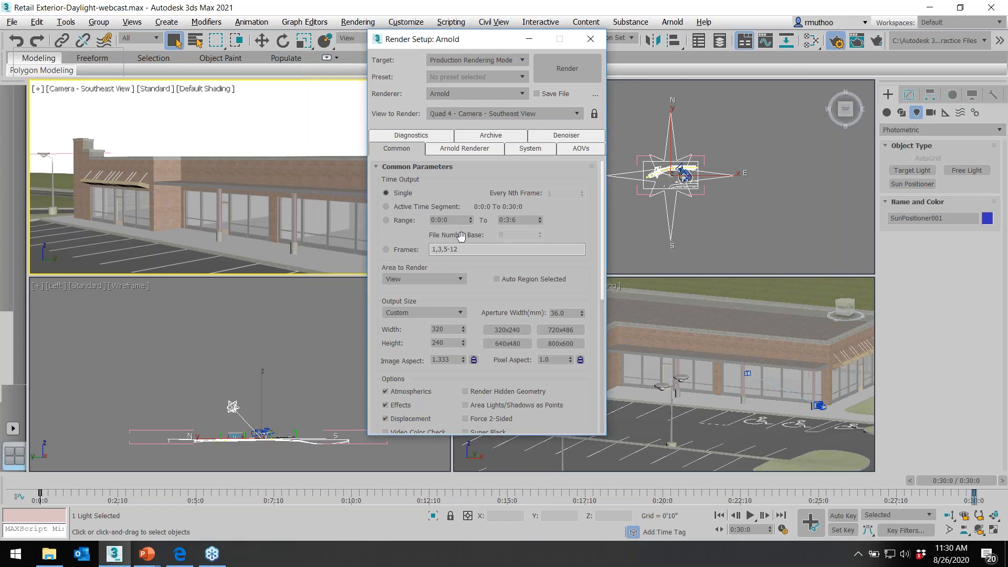
{"action": "left_click", "coordinate": [387, 207]}
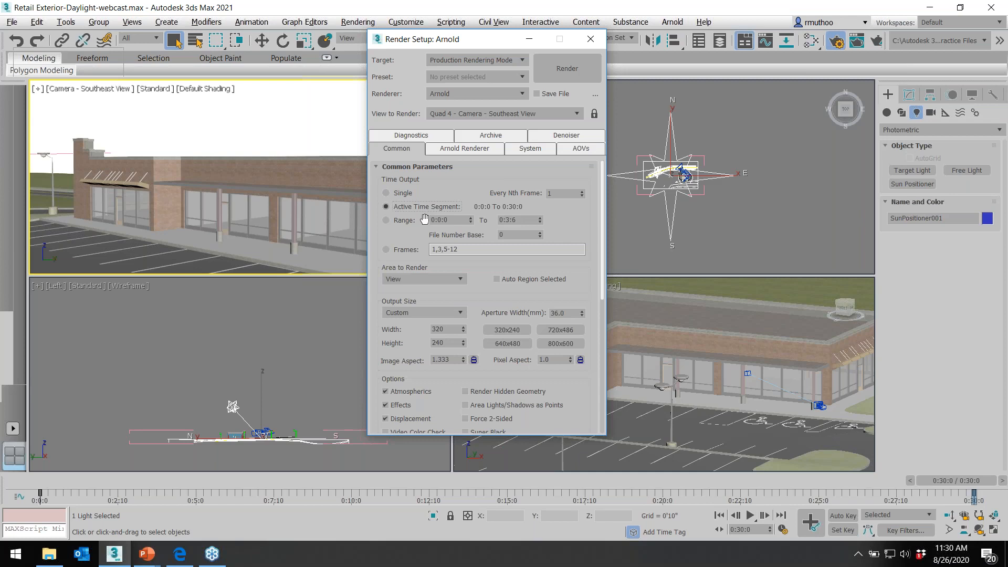
{"action": "left_click", "coordinate": [558, 193]}
{"action": "type", "text": "5"}
Step: Start specifying the render output file and browse to the Test folder within Webcast, 3ds Max 2021 Shadow study on drive C
{"action": "scroll", "coordinate": [415, 341], "scroll_direction": "down", "scroll_amount": 1}
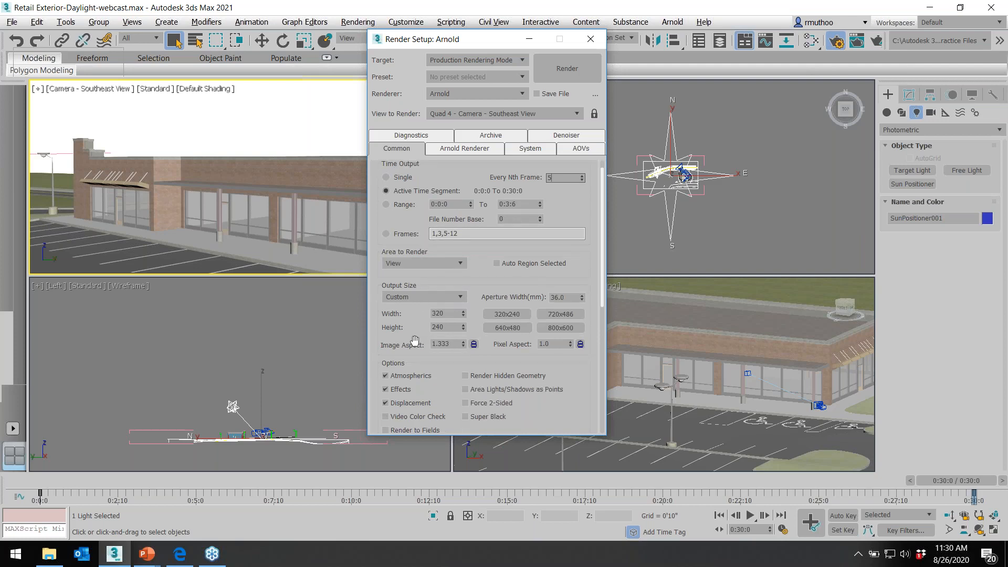
{"action": "scroll", "coordinate": [420, 331], "scroll_direction": "down", "scroll_amount": 7}
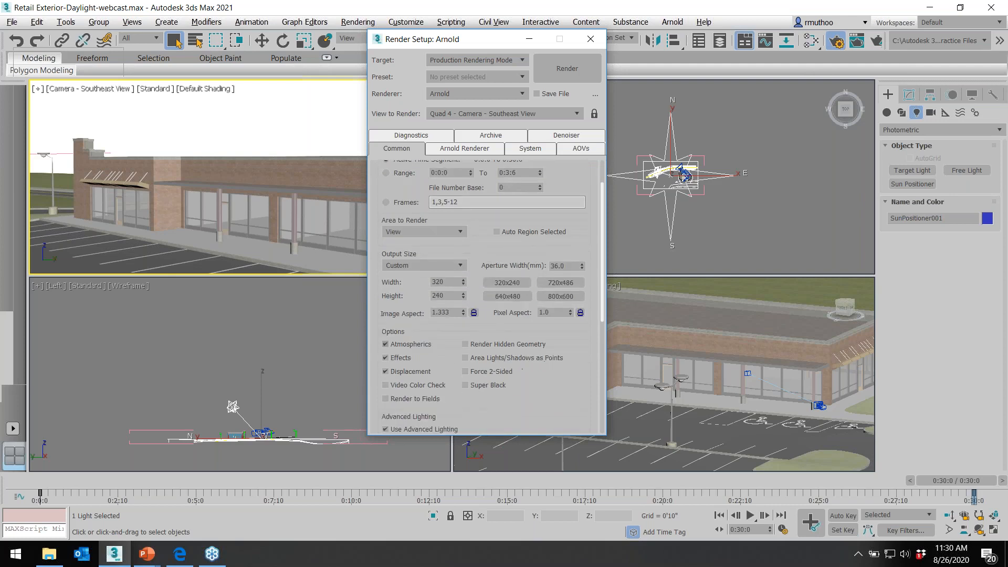
{"action": "scroll", "coordinate": [553, 338], "scroll_direction": "down", "scroll_amount": 6}
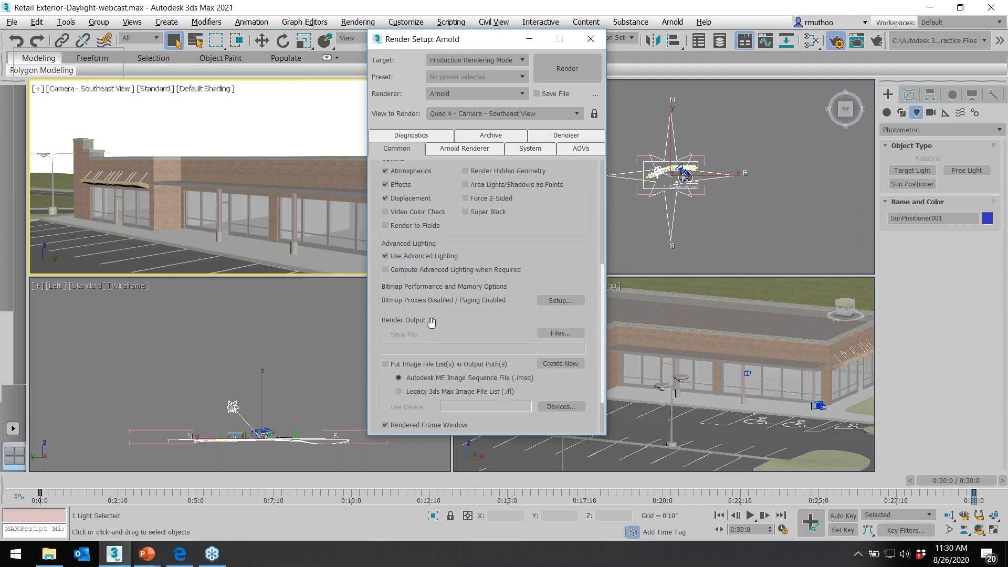
{"action": "left_click", "coordinate": [562, 334]}
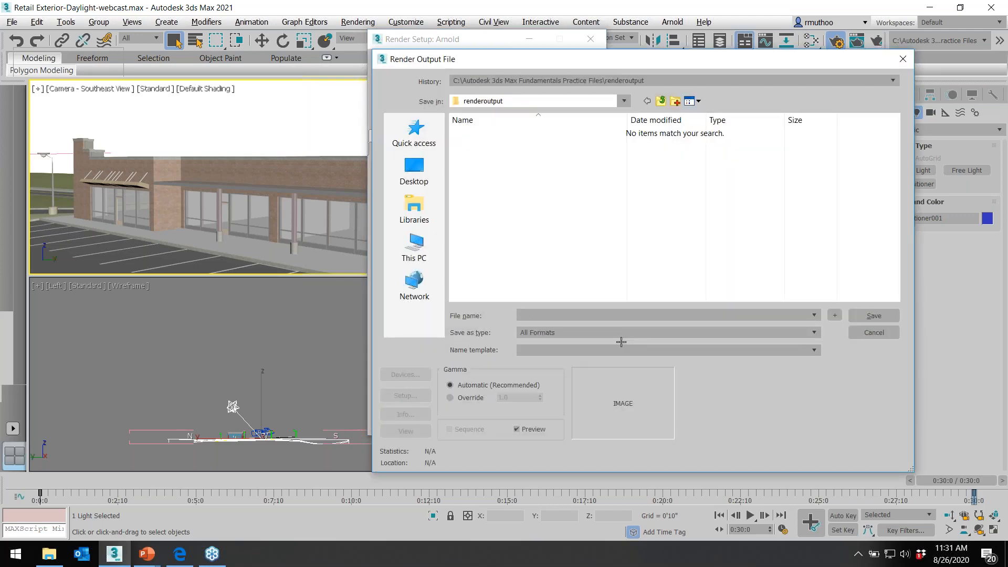
{"action": "left_click_drag", "start_coordinate": [615, 59], "coordinate": [547, 44]}
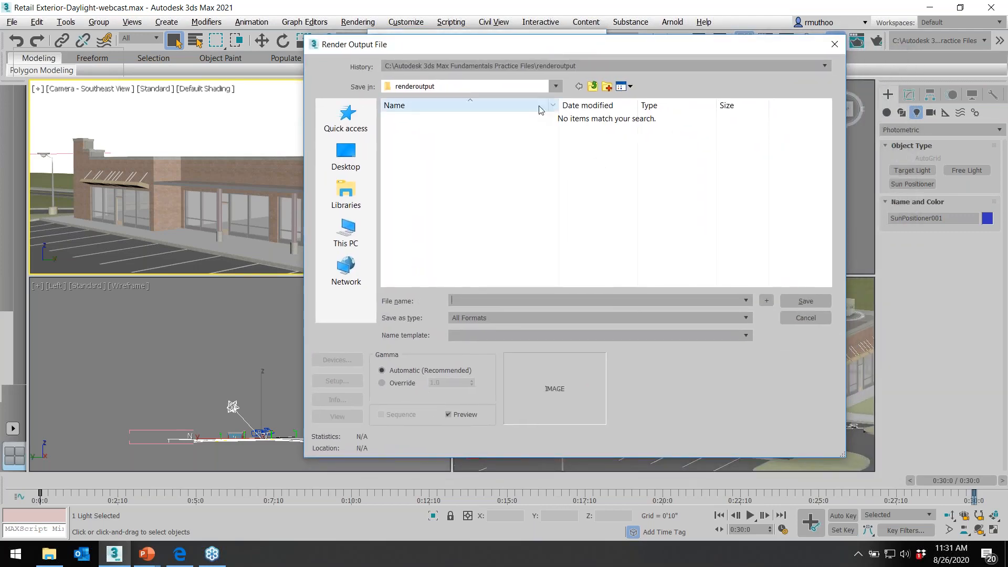
{"action": "left_click", "coordinate": [556, 86]}
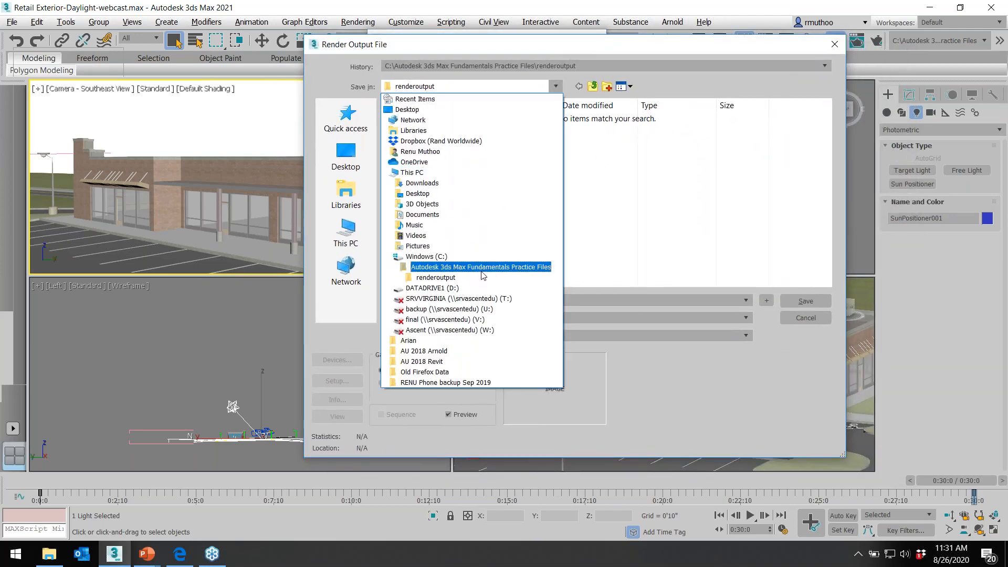
{"action": "left_click", "coordinate": [435, 256]}
{"action": "scroll", "coordinate": [512, 223], "scroll_direction": "down", "scroll_amount": 5}
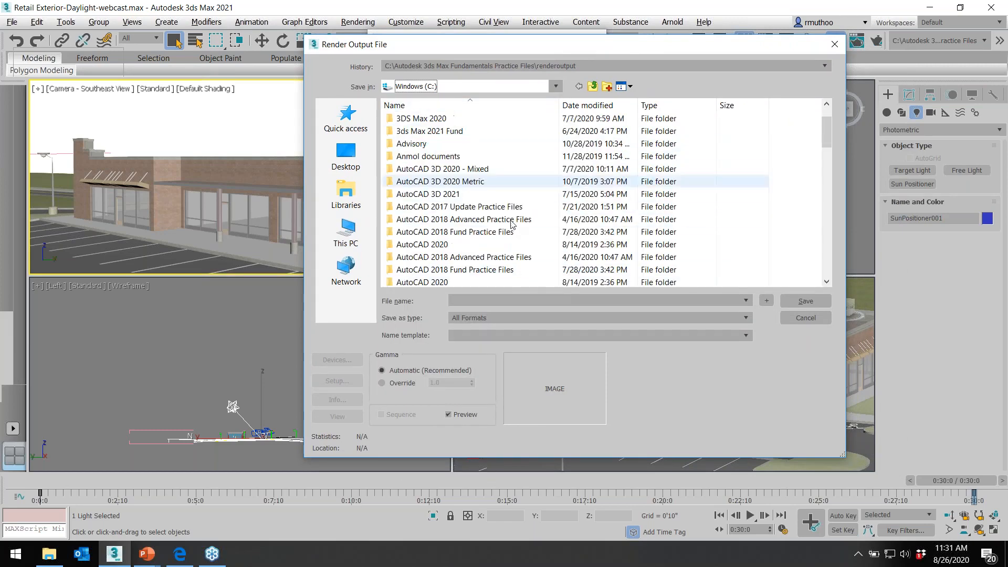
{"action": "scroll", "coordinate": [512, 224], "scroll_direction": "down", "scroll_amount": 3}
{"action": "scroll", "coordinate": [509, 222], "scroll_direction": "down", "scroll_amount": 10}
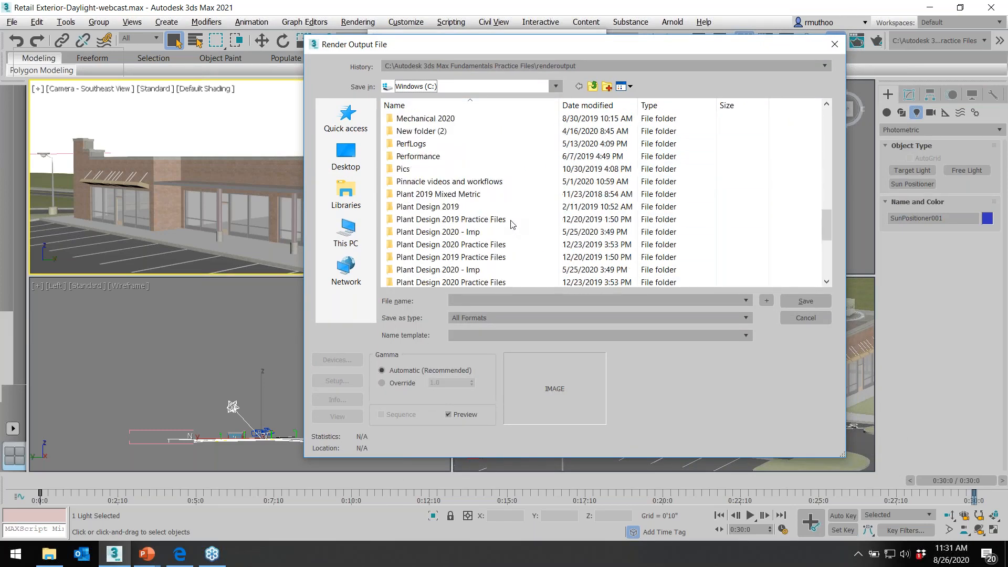
{"action": "left_click", "coordinate": [412, 245]}
{"action": "double_click", "coordinate": [412, 245]}
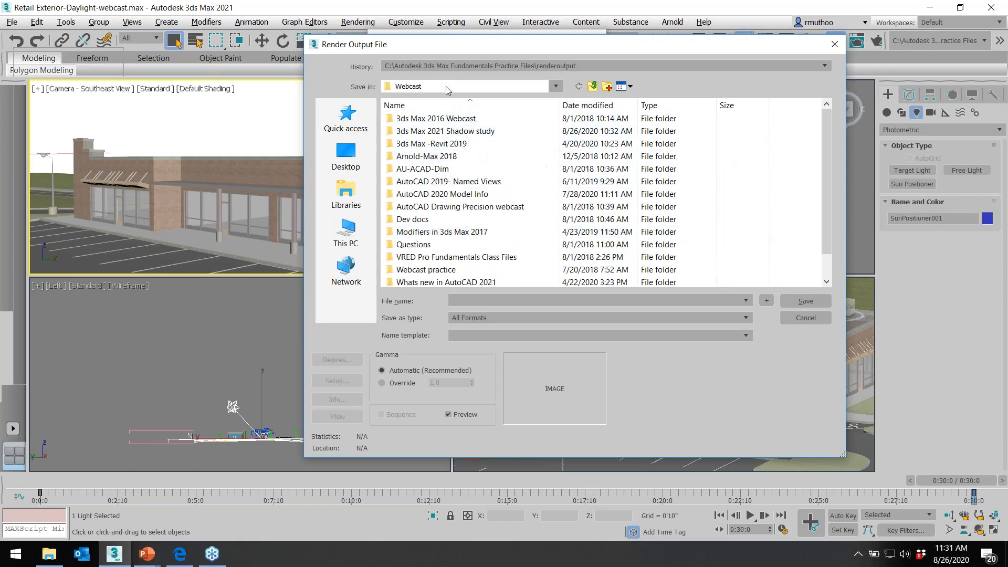
{"action": "double_click", "coordinate": [480, 131]}
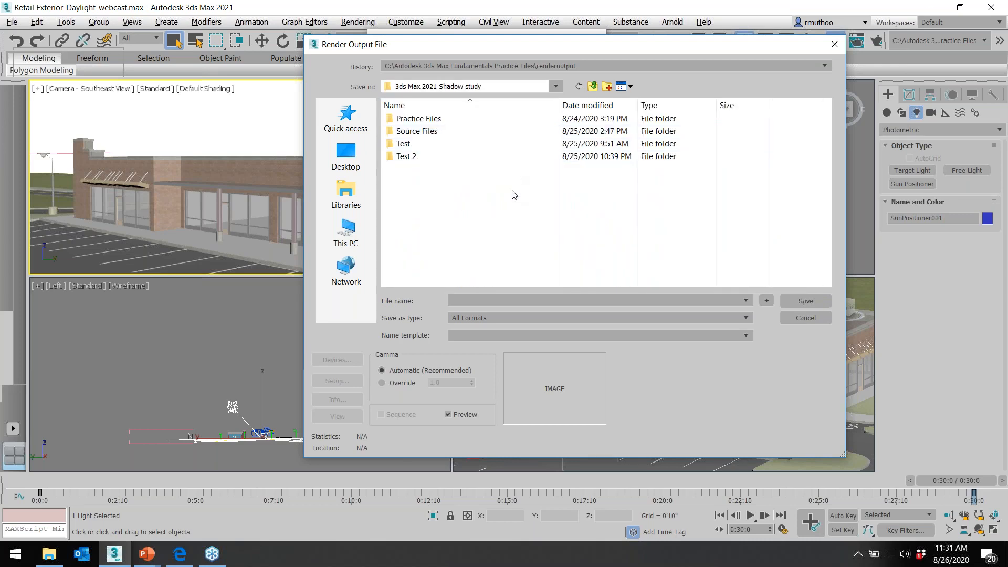
{"action": "double_click", "coordinate": [405, 145]}
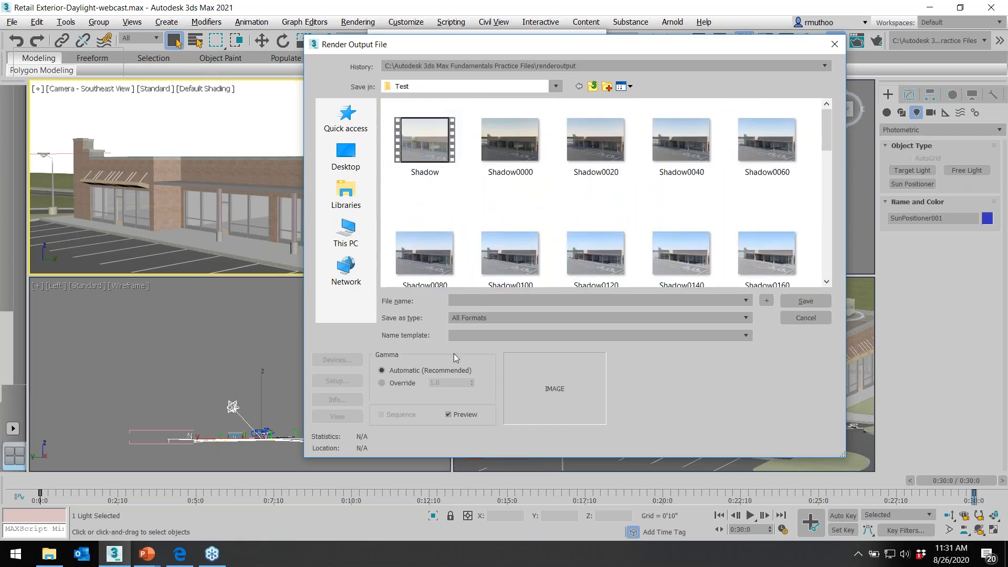
Step: Save the render output as a JPEG file named Sun in the Test folder, with image quality 100
{"action": "left_click", "coordinate": [524, 303]}
{"action": "type", "text": "Sun"}
{"action": "left_click", "coordinate": [746, 318]}
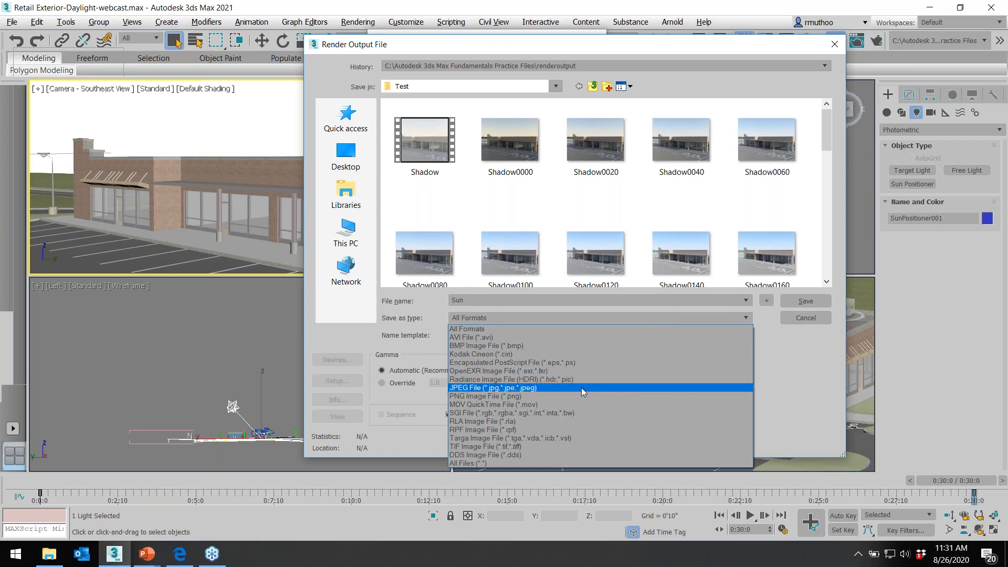
{"action": "left_click", "coordinate": [515, 388]}
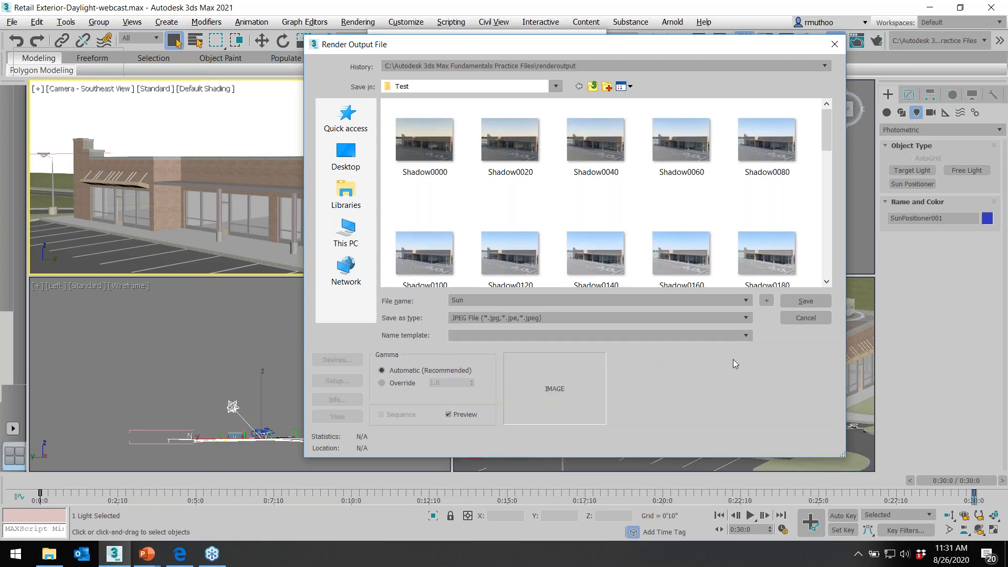
{"action": "left_click", "coordinate": [811, 300]}
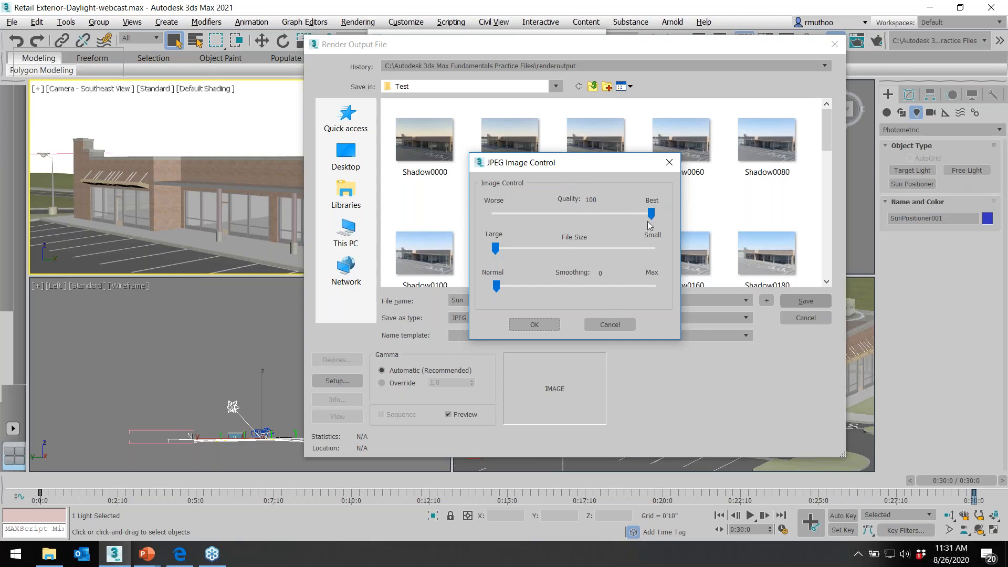
{"action": "left_click", "coordinate": [537, 324]}
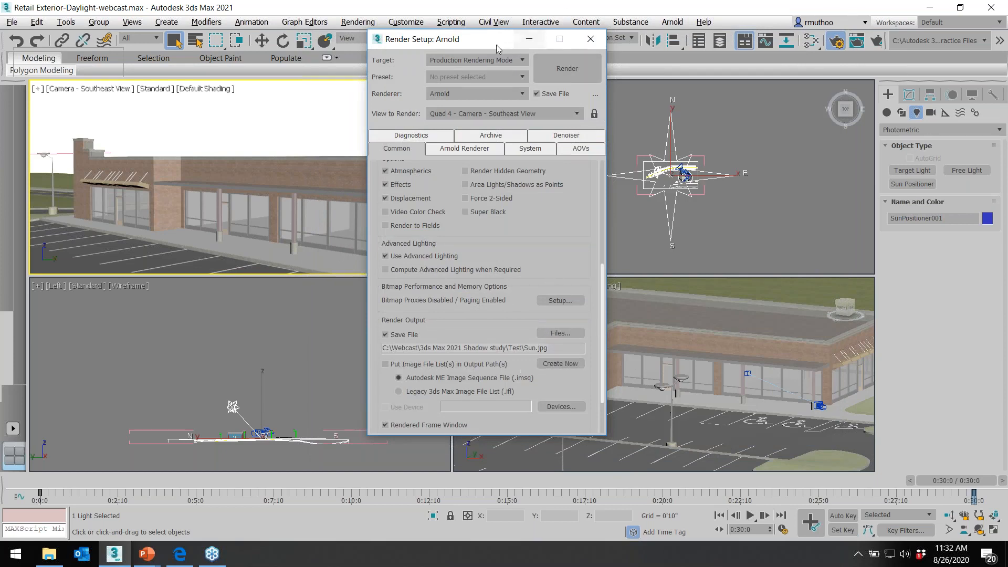
Step: Render the first frames of the animation to the Sun image files, stop the render early and close the rendered frame window
{"action": "left_click_drag", "start_coordinate": [485, 39], "coordinate": [710, 47]}
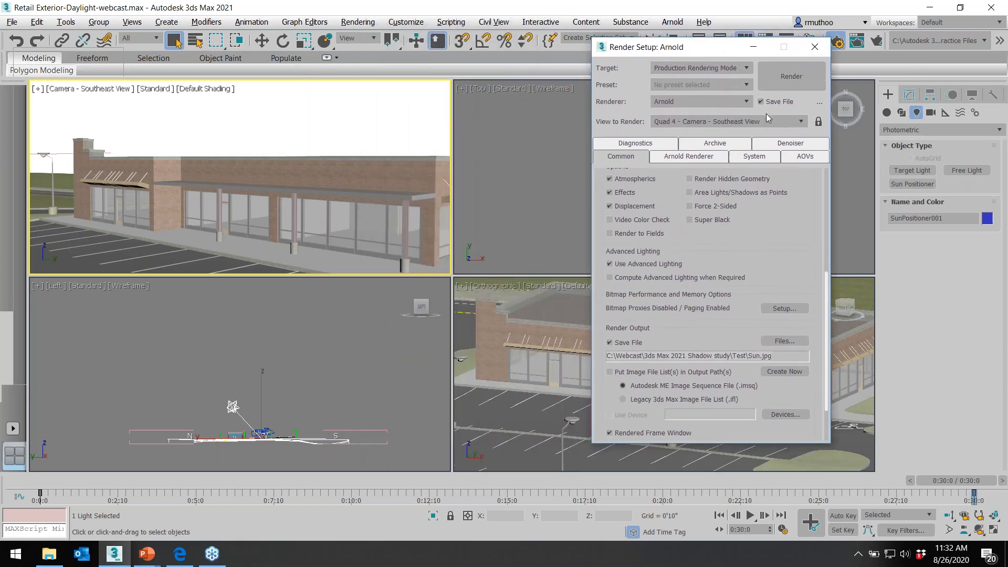
{"action": "left_click", "coordinate": [794, 77]}
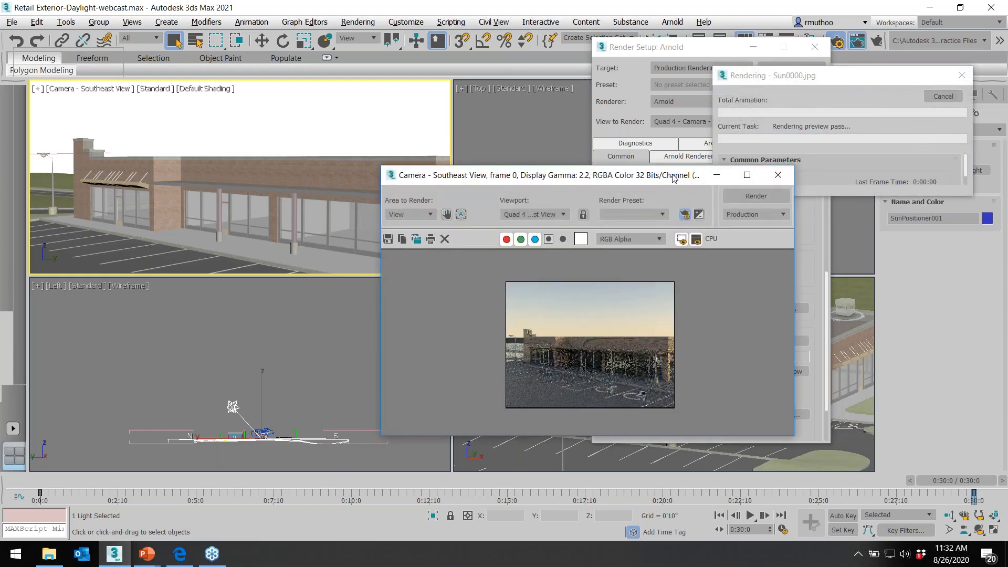
{"action": "left_click_drag", "start_coordinate": [656, 175], "coordinate": [425, 42]}
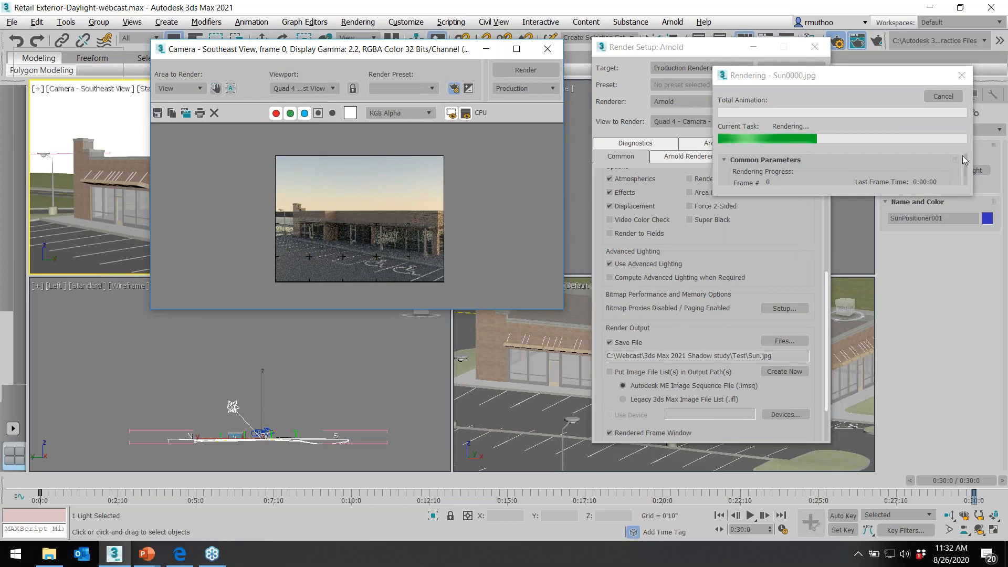
{"action": "scroll", "coordinate": [929, 166], "scroll_direction": "down", "scroll_amount": 2}
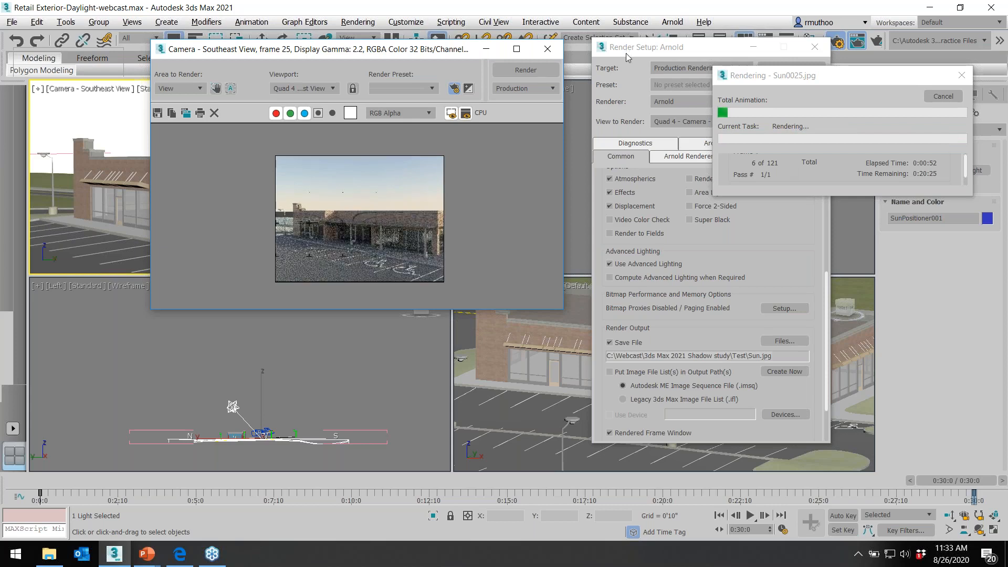
{"action": "left_click", "coordinate": [943, 96]}
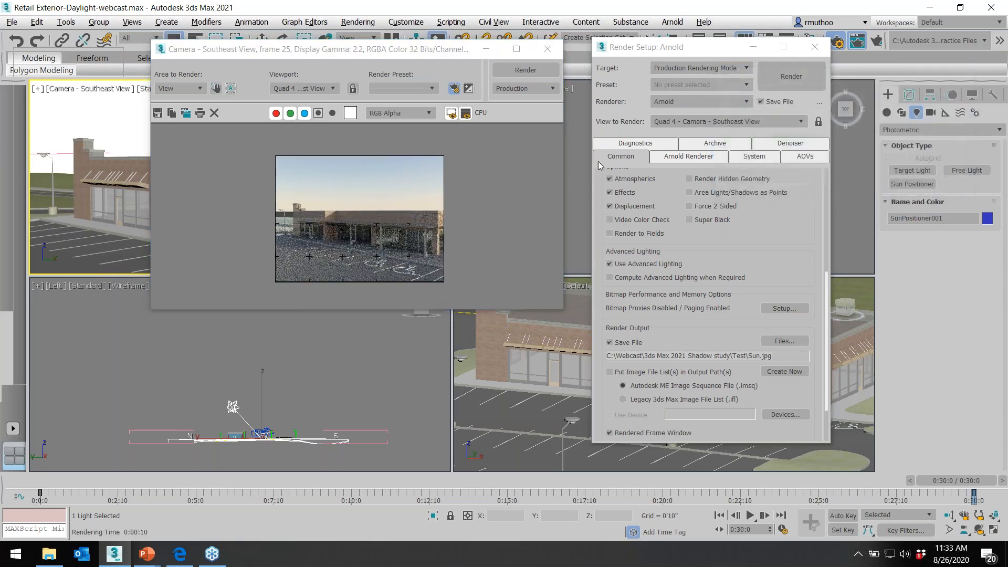
{"action": "left_click", "coordinate": [548, 50]}
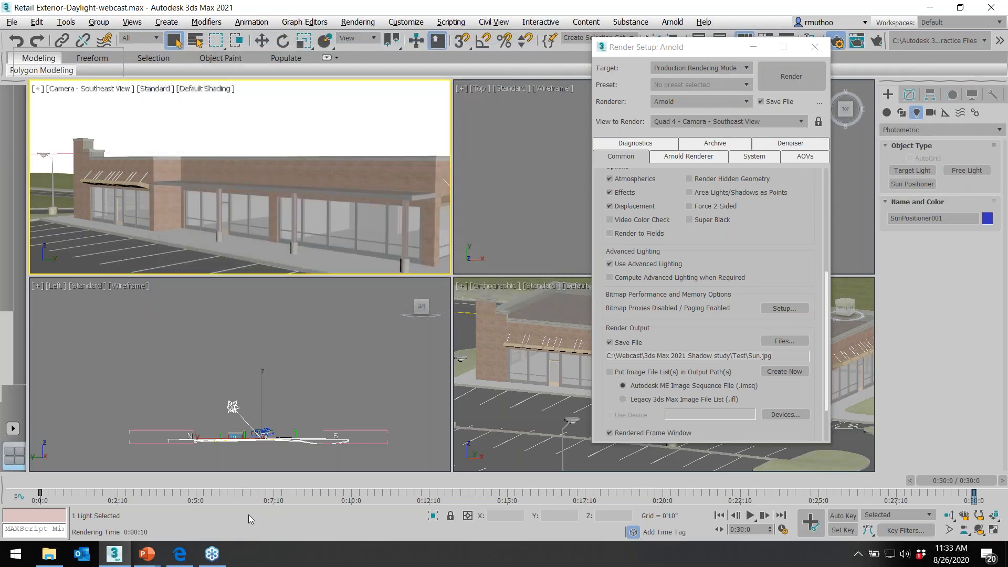
Step: Switch to File Explorer to view the rendered images in the Test folder and try to open the Shadow0000 image
{"action": "left_click", "coordinate": [54, 555]}
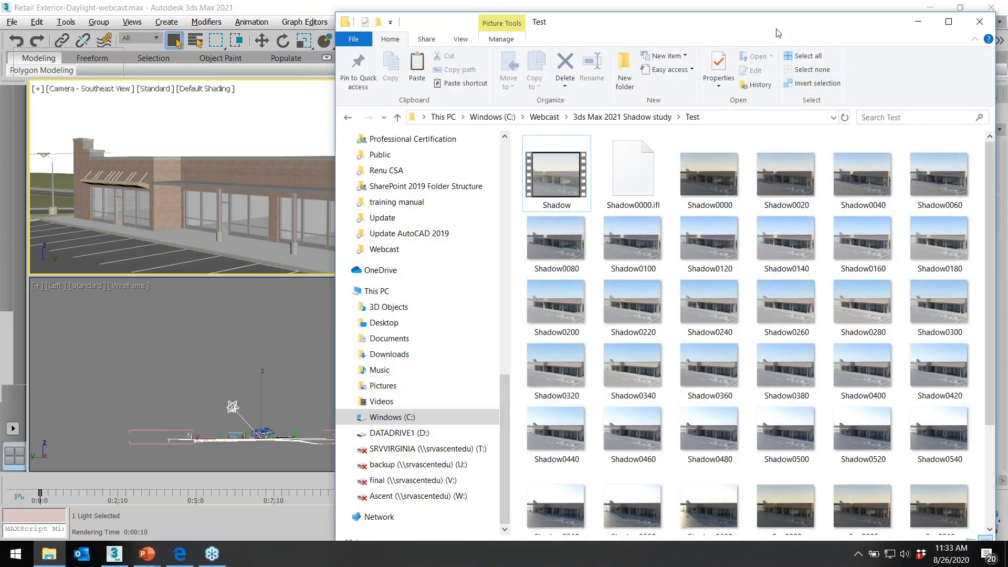
{"action": "left_click_drag", "start_coordinate": [776, 29], "coordinate": [660, 0]}
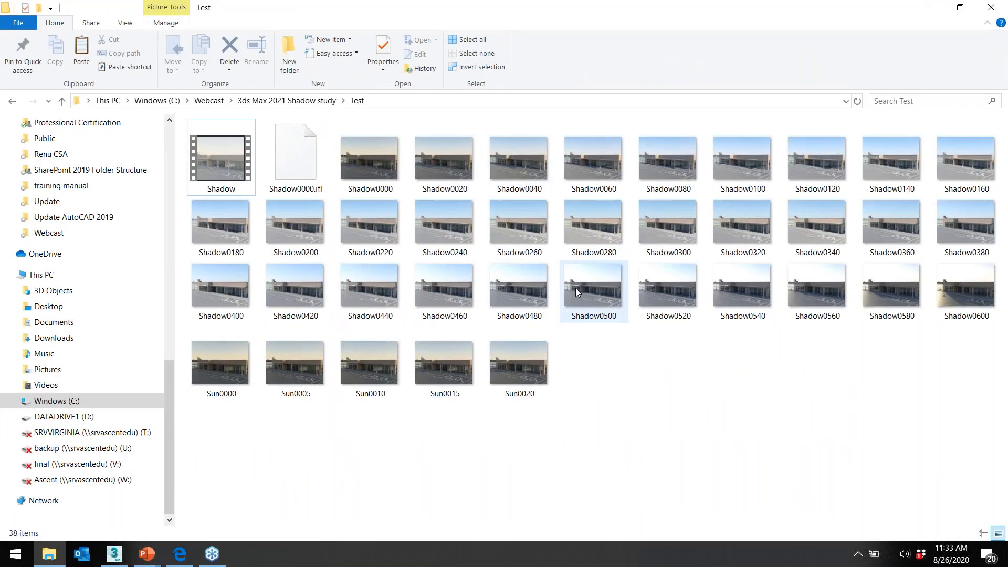
{"action": "left_click", "coordinate": [369, 159]}
{"action": "double_click", "coordinate": [370, 160]}
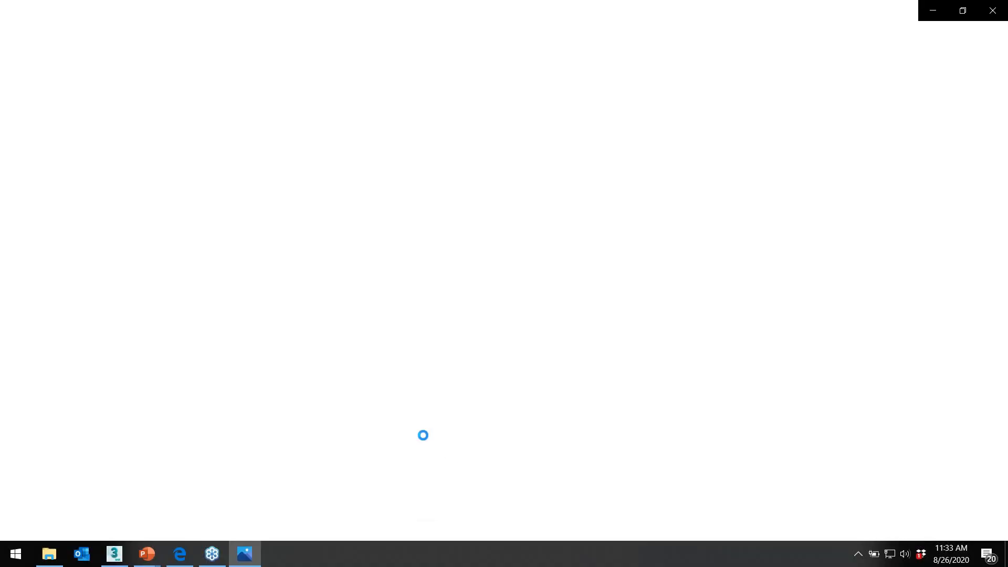
{"action": "left_click", "coordinate": [247, 556]}
{"action": "right_click", "coordinate": [368, 154]}
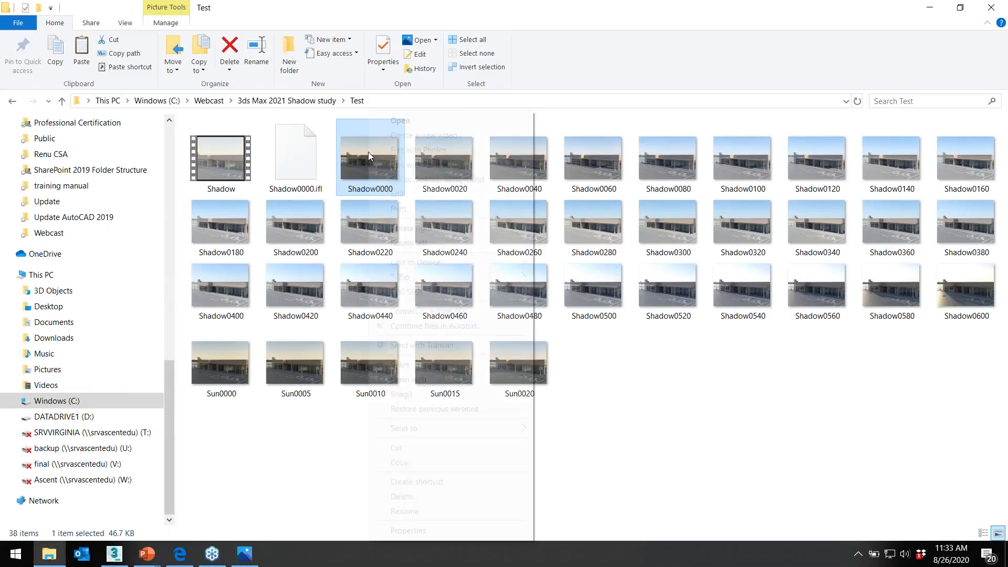
{"action": "left_click", "coordinate": [402, 120]}
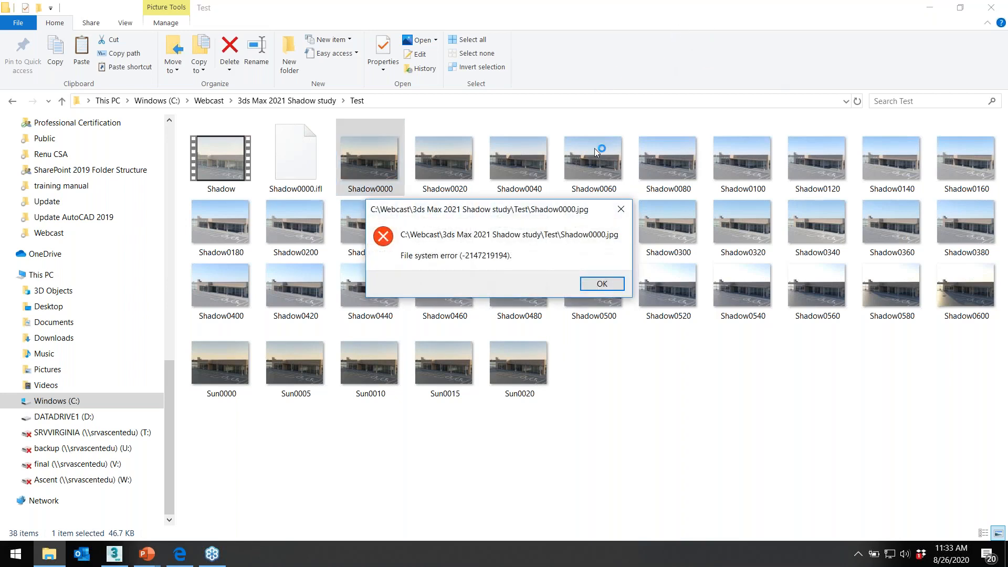
{"action": "left_click", "coordinate": [603, 284]}
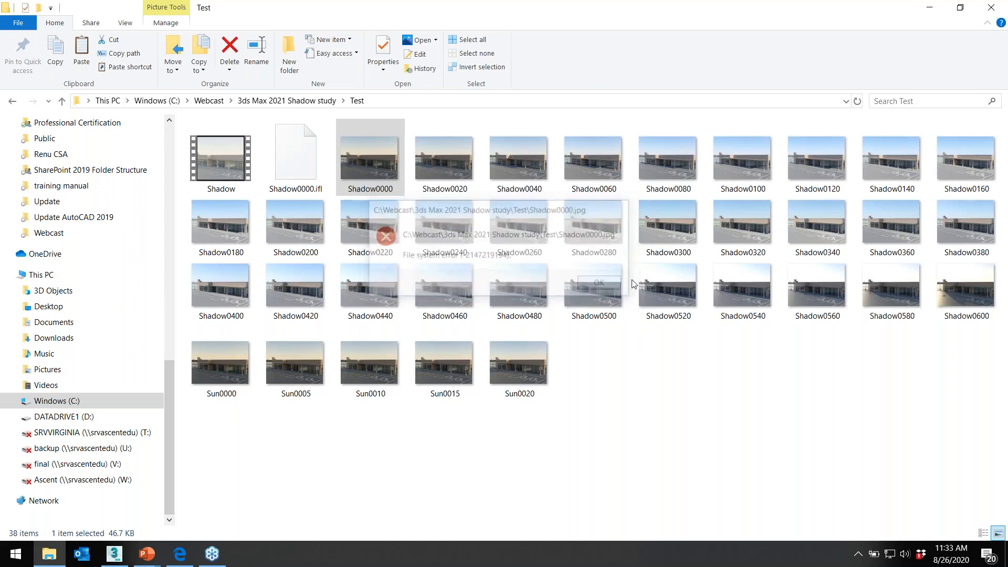
{"action": "left_click", "coordinate": [930, 8]}
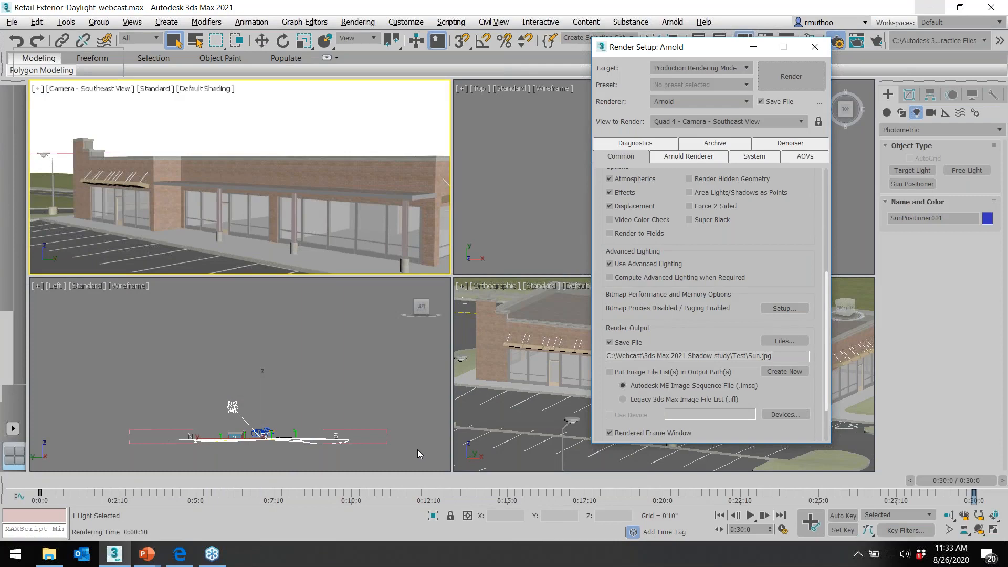
Step: Switch to the PowerPoint slide show of the shadow study and advance to the Shadow Study slide comparing Frame 1 and Frame 30
{"action": "key", "text": "alt+Tab"}
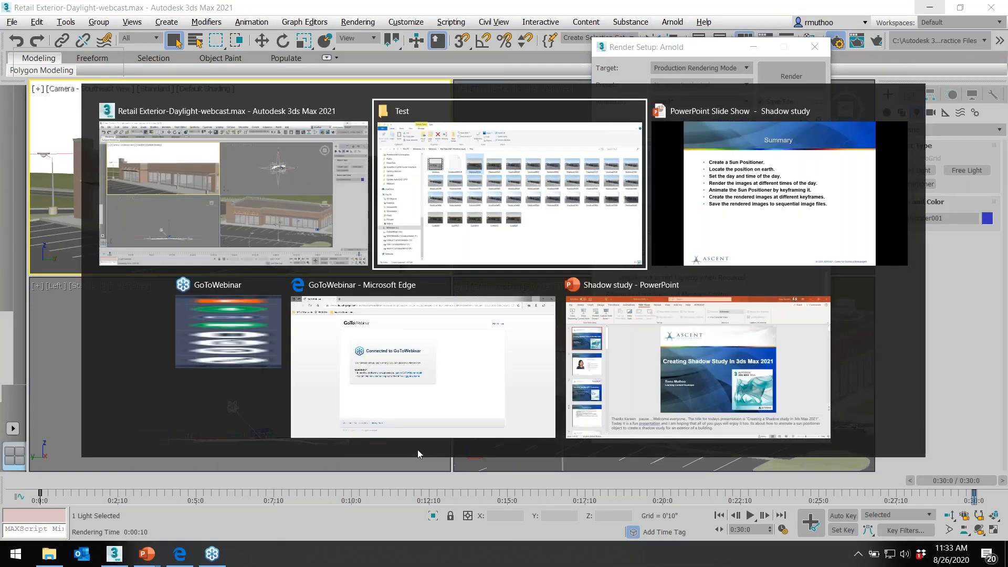
{"action": "key", "text": "alt+Tab"}
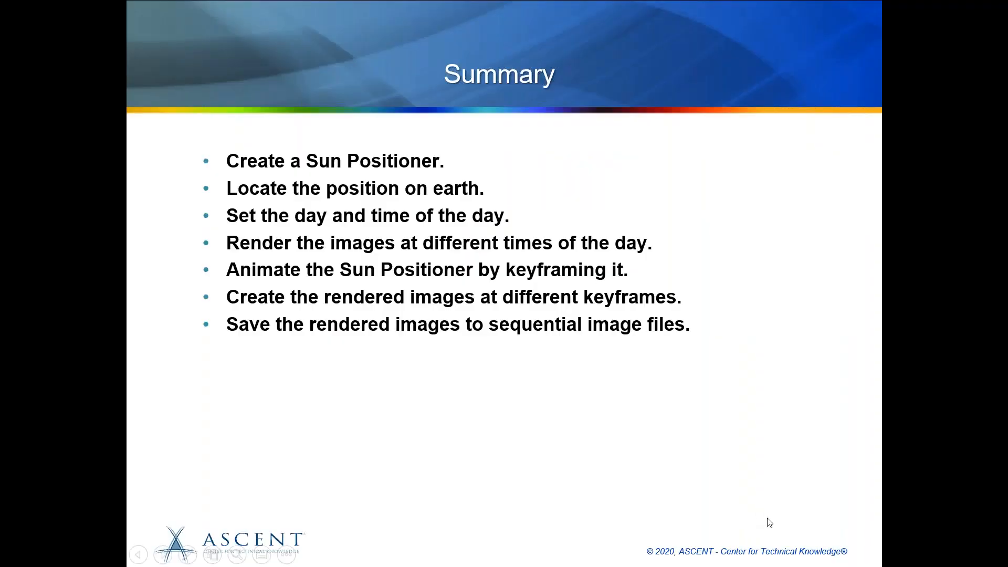
{"action": "left_click", "coordinate": [767, 518]}
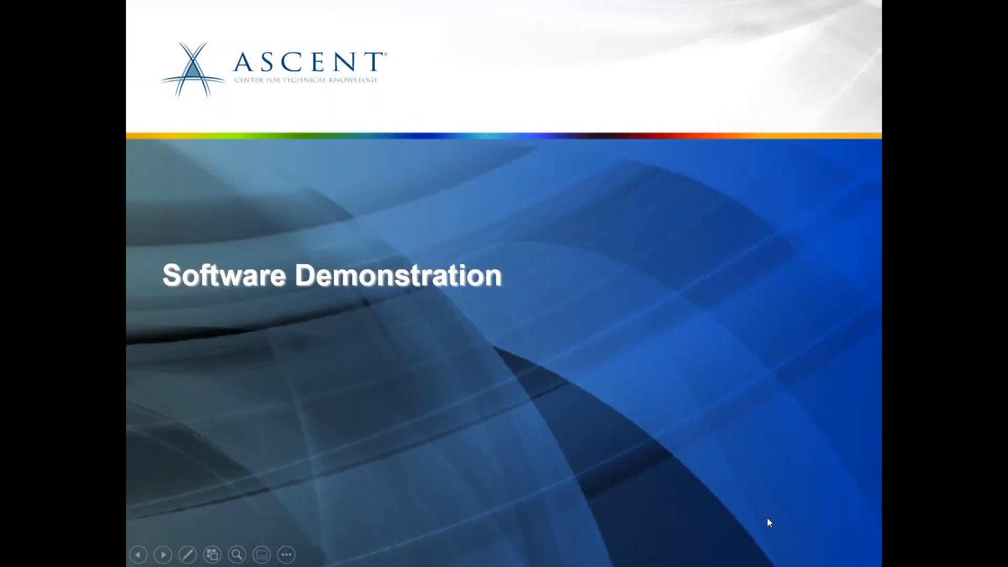
{"action": "left_click", "coordinate": [767, 518]}
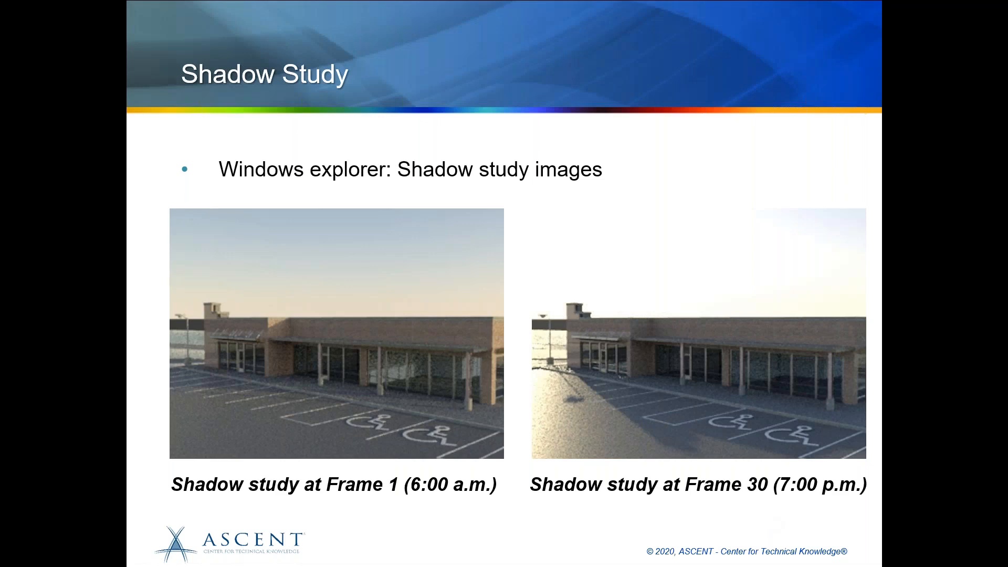